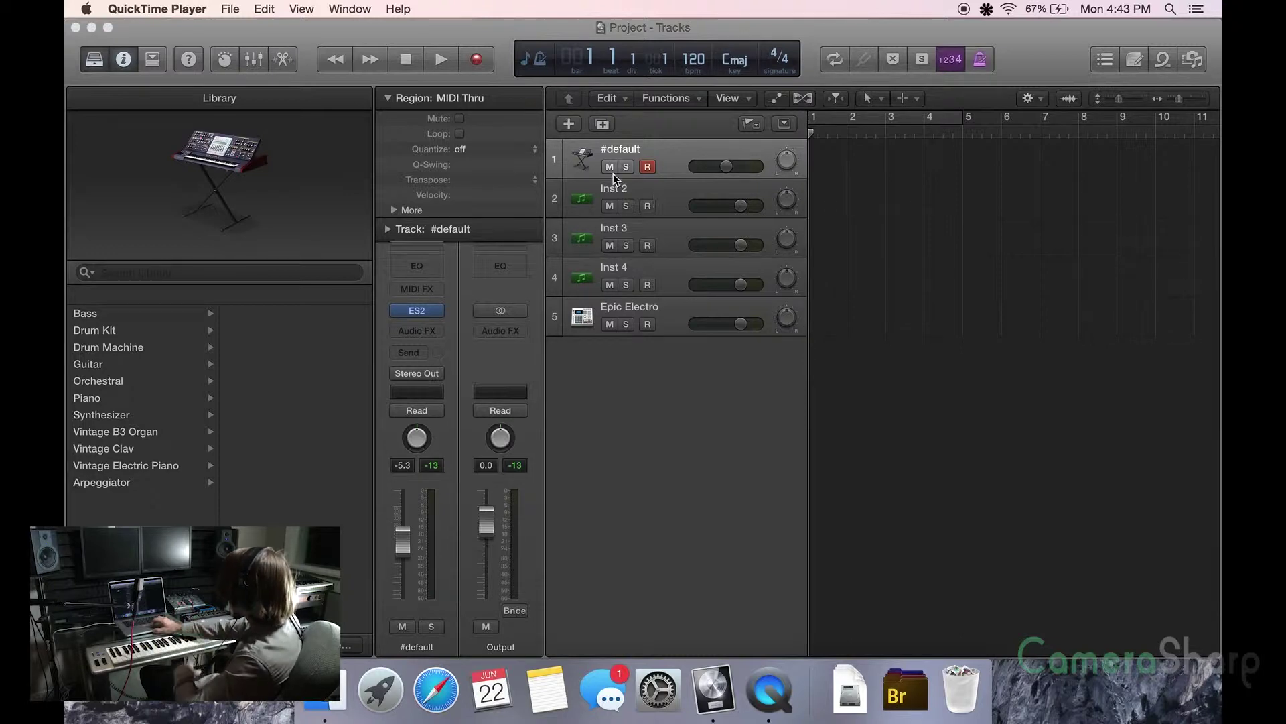
Make the Logic project window with the five tracks the active application.
click(630, 150)
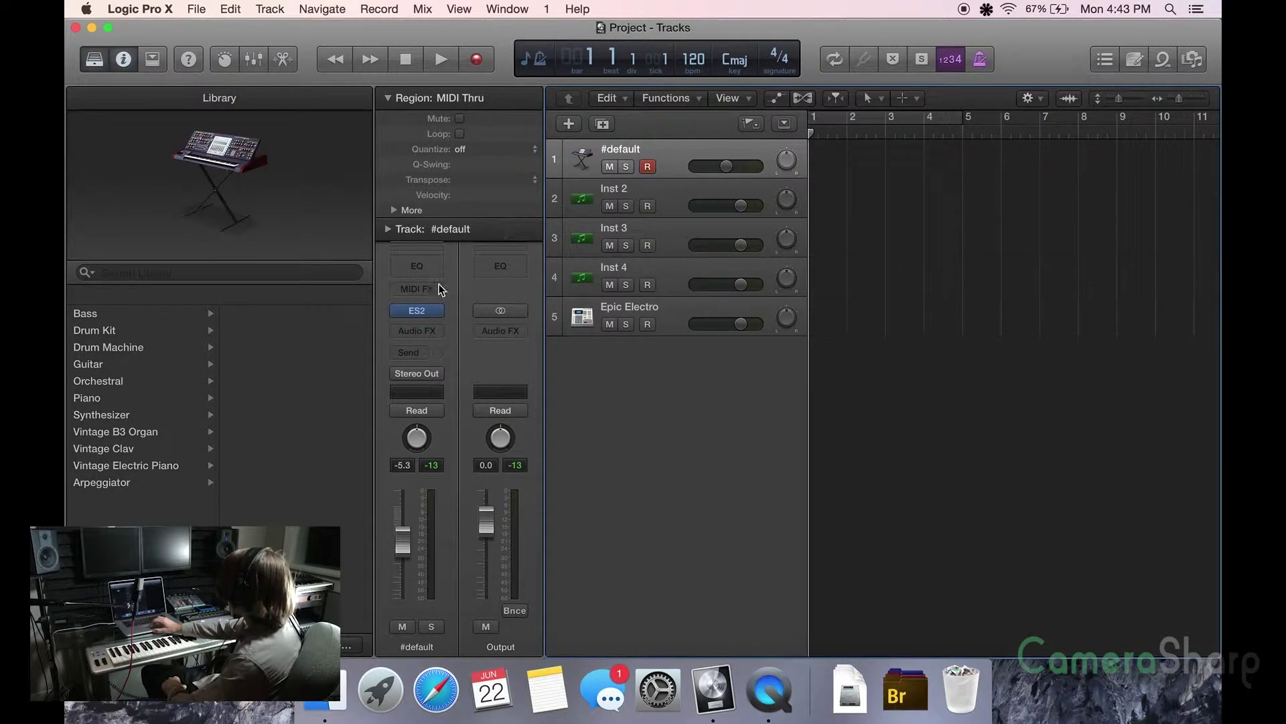
Load the Synth Leads > Electric Buzz preset into the #default track's ES2 synth.
click(417, 312)
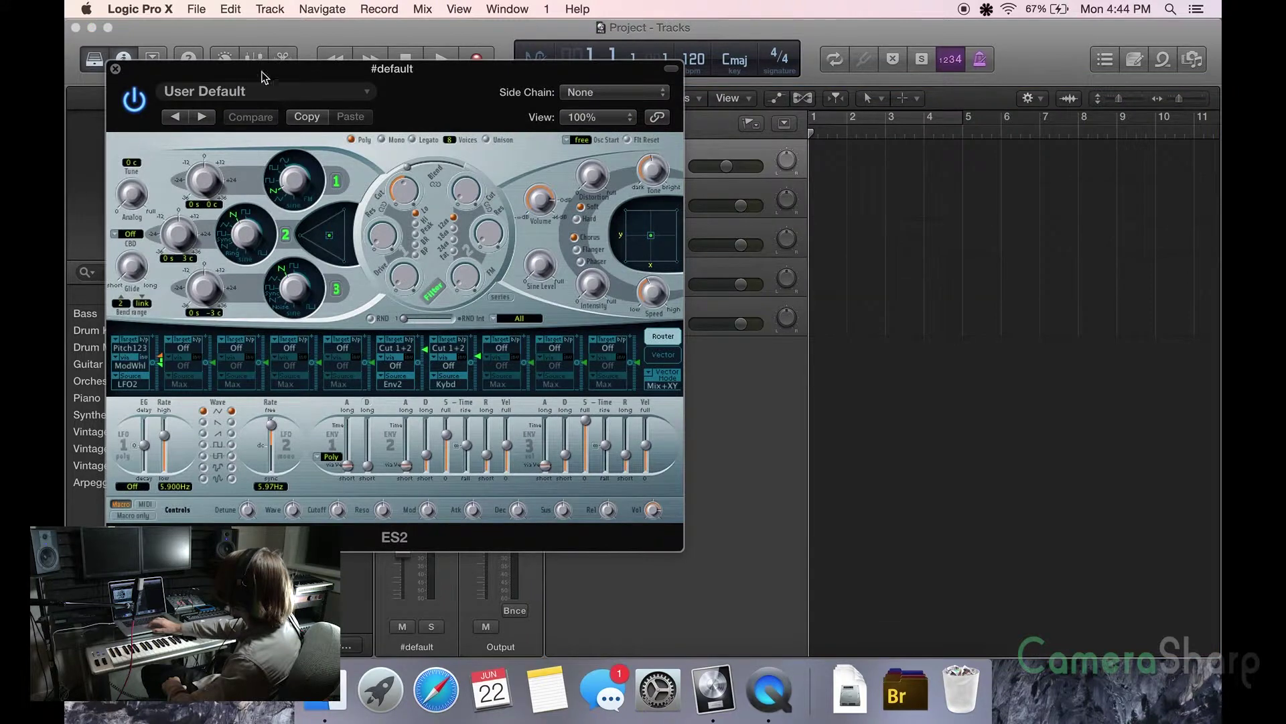
click(259, 91)
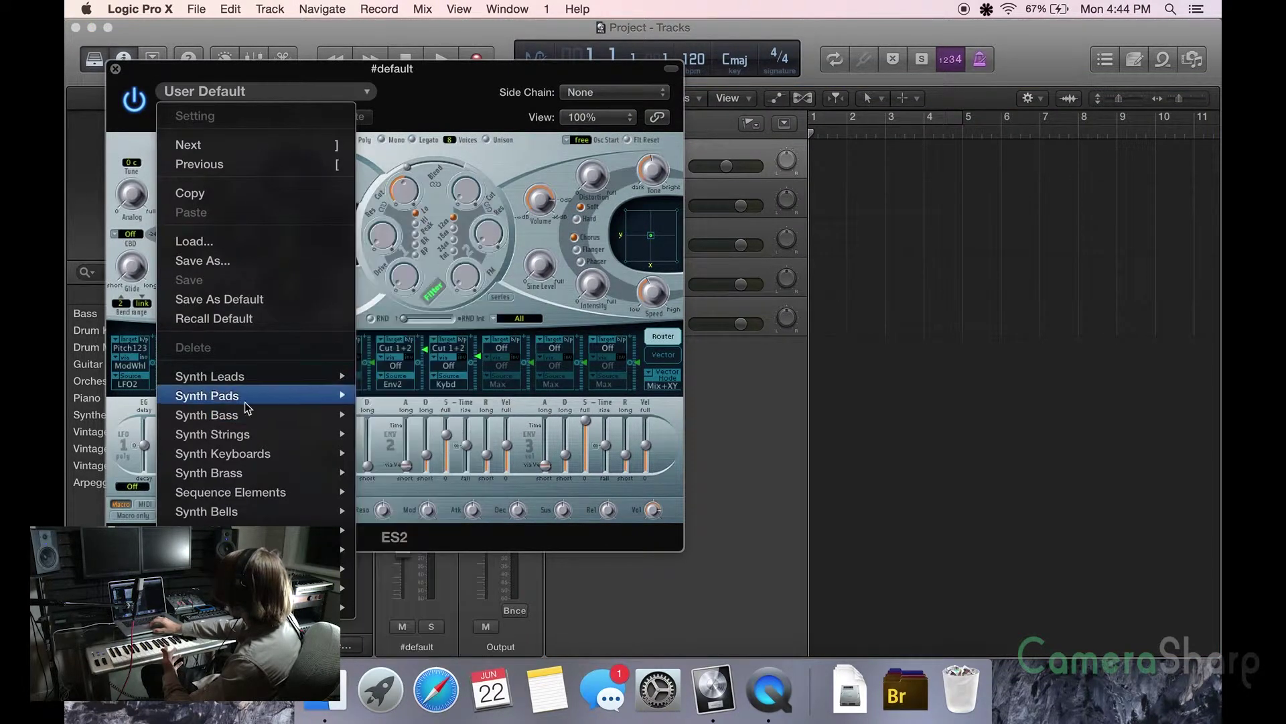
mouse_move(253, 376)
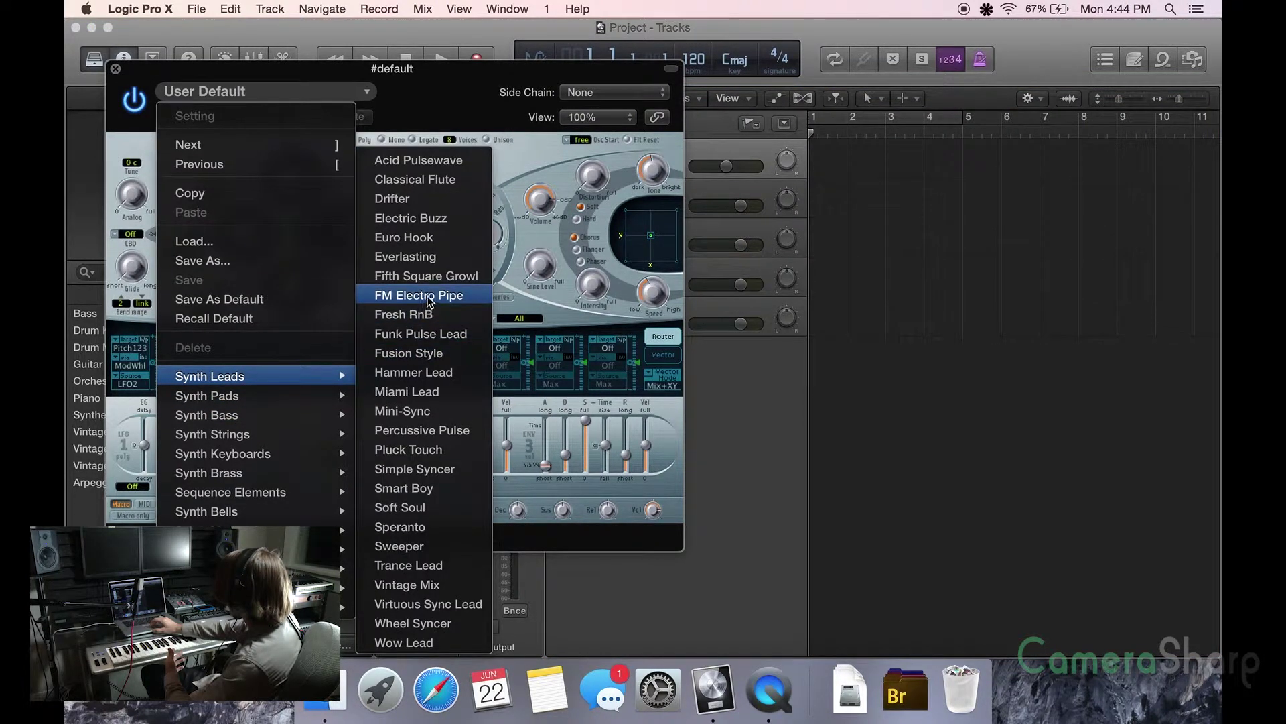
click(449, 220)
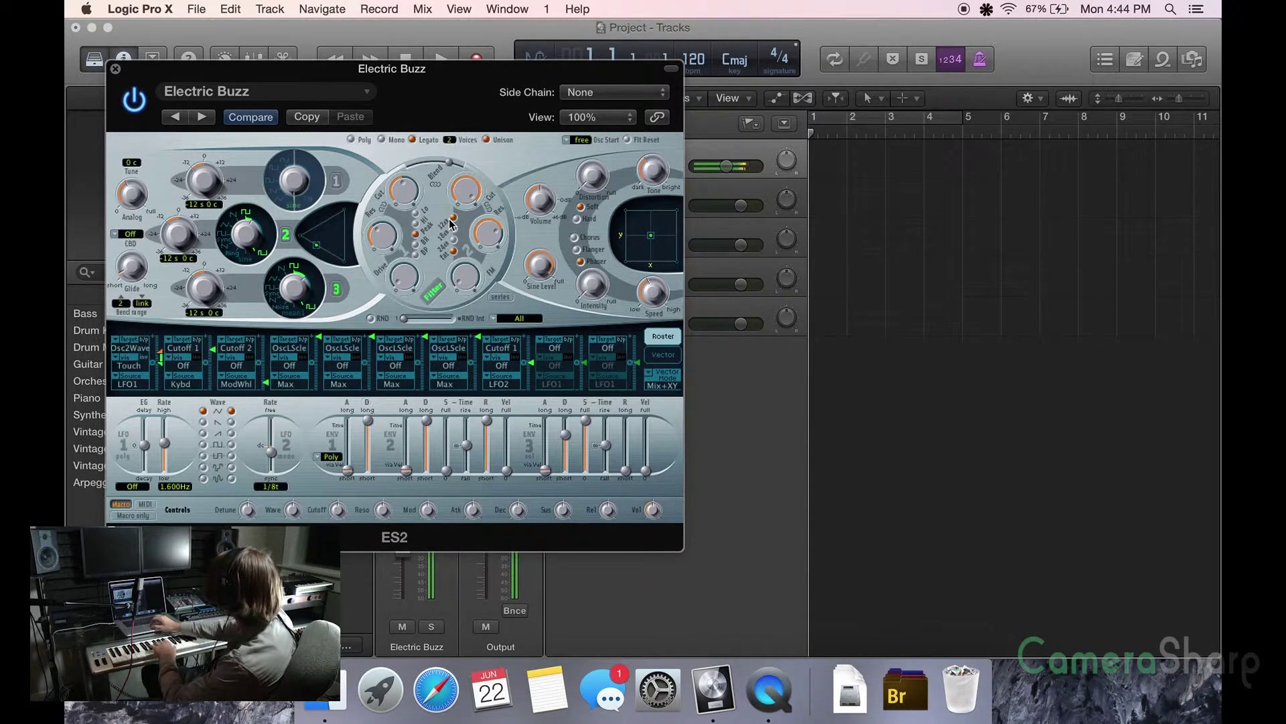
Open Epic Electro's Ultrabeat, enable its step sequencer and lower the pattern's Swing.
click(118, 69)
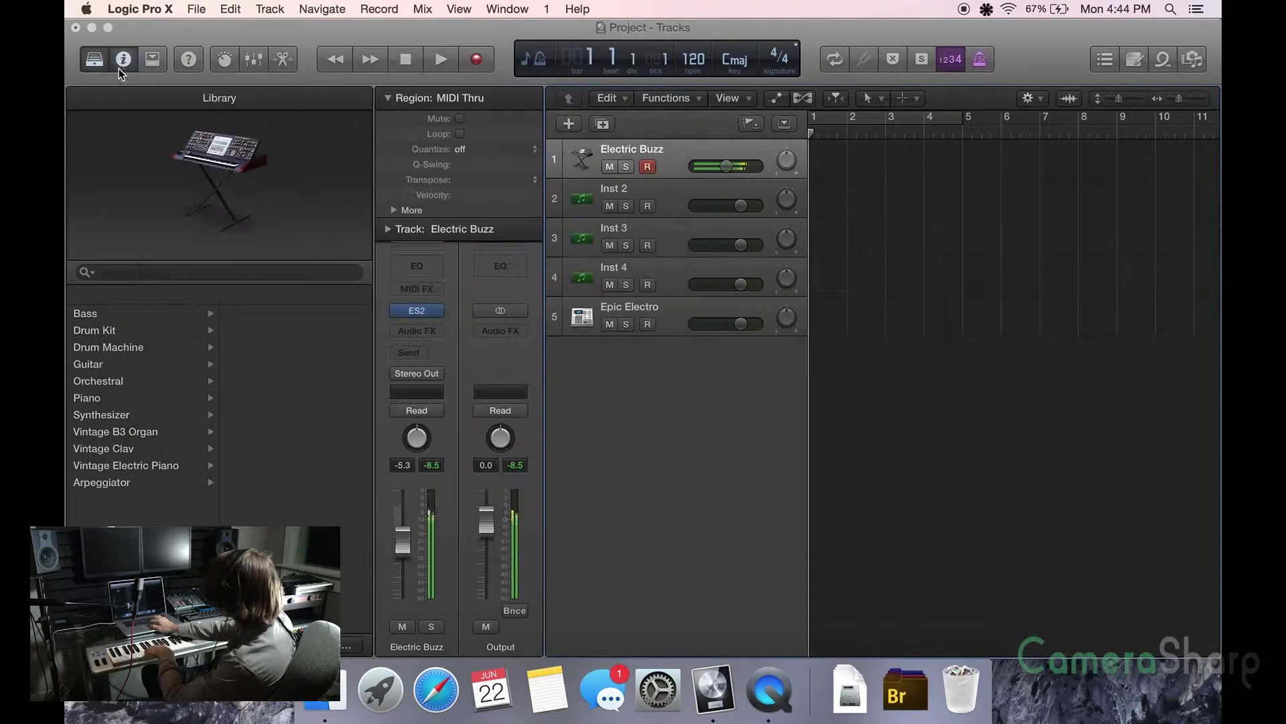
click(662, 315)
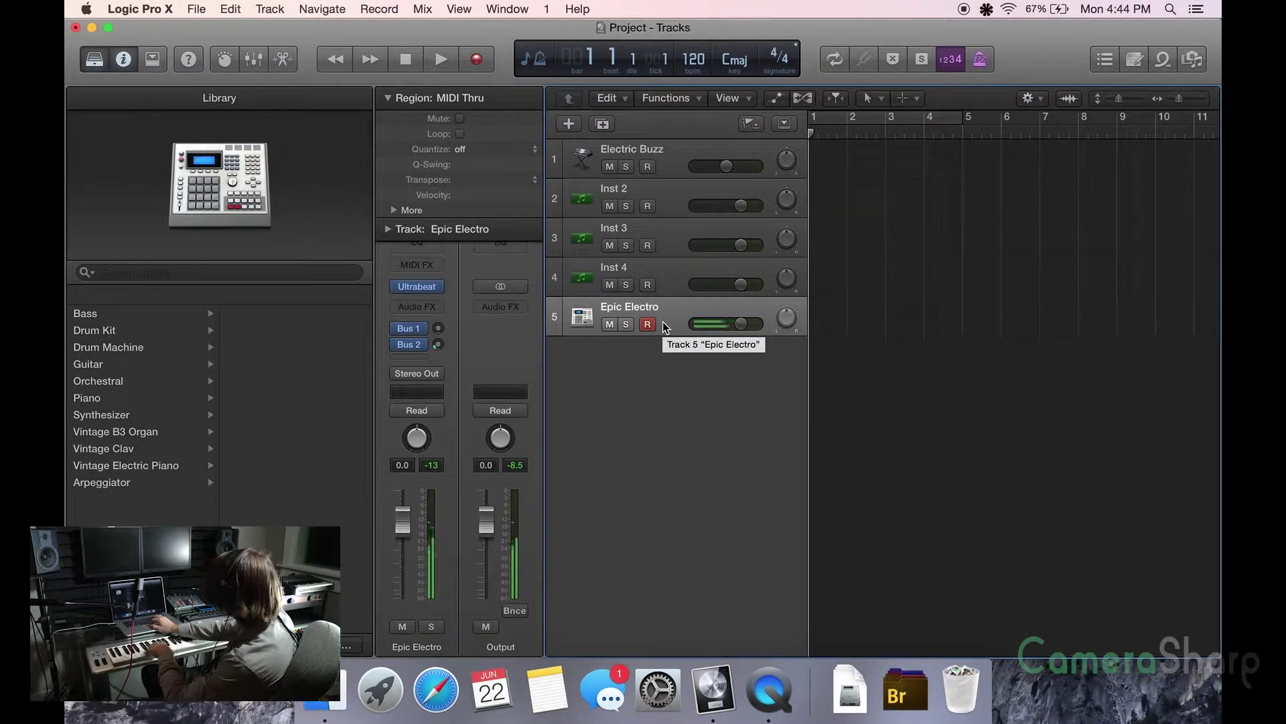
click(420, 287)
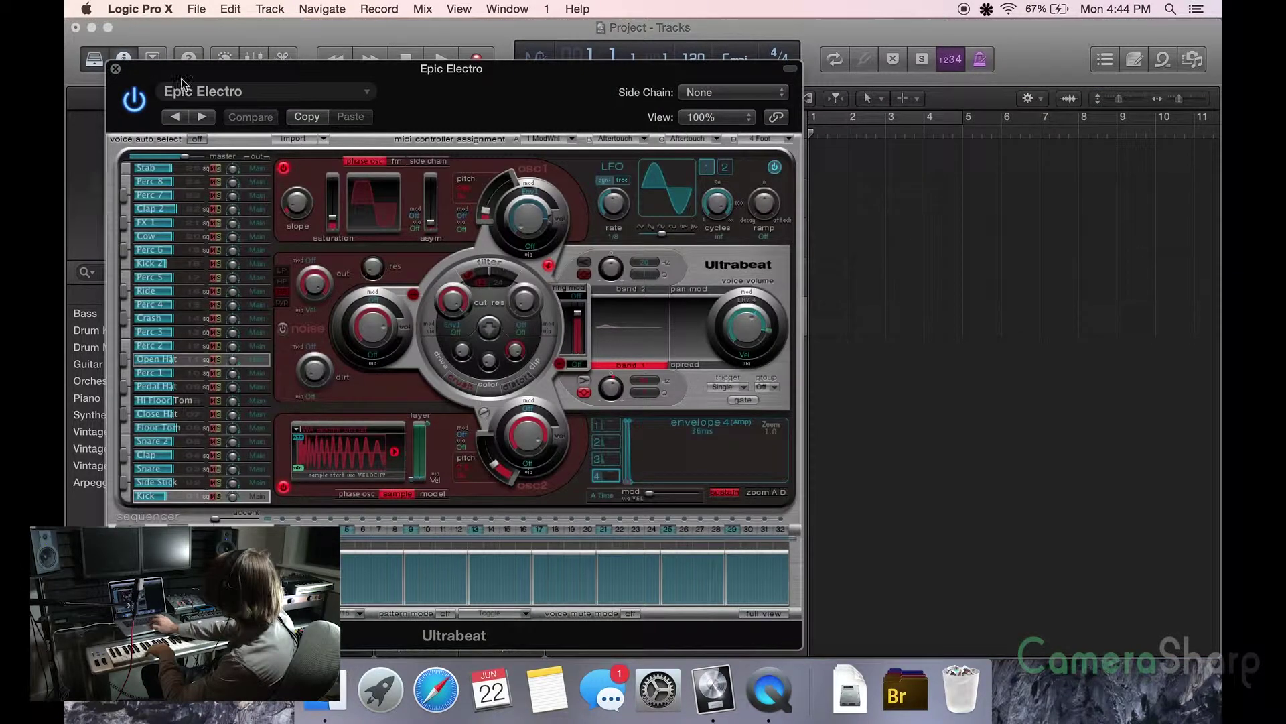
drag(229, 71, 888, 67)
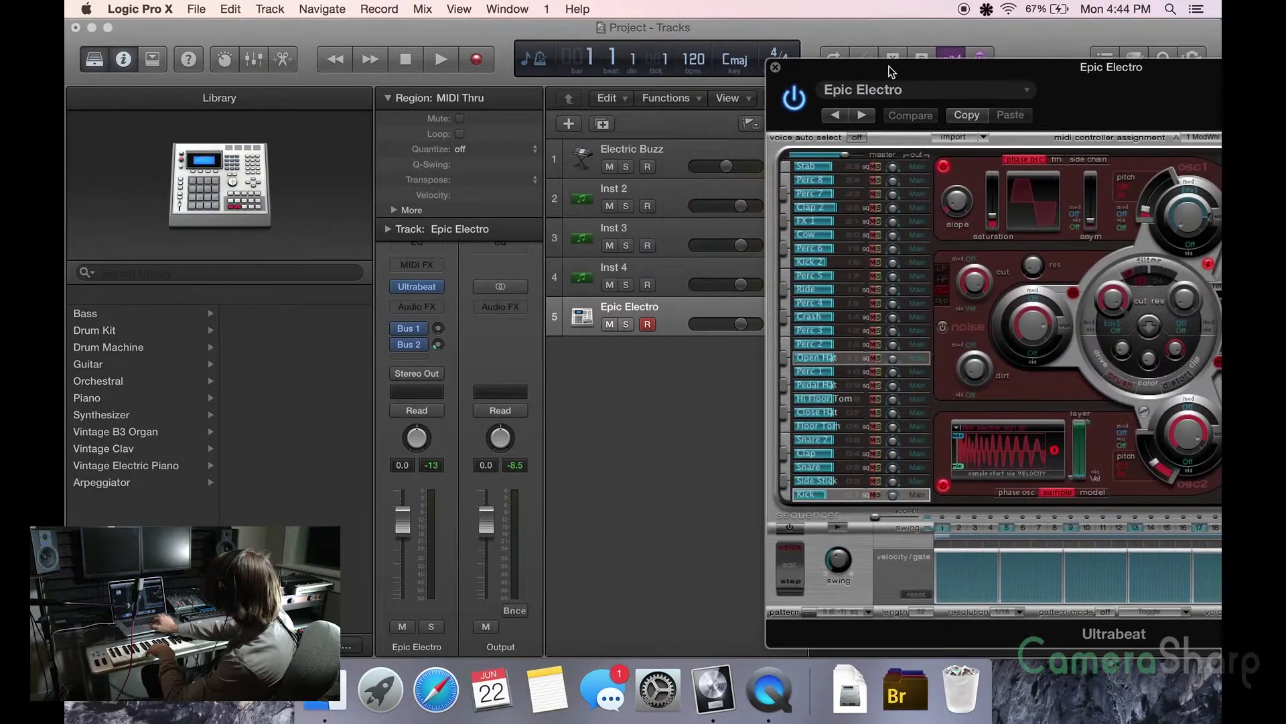
click(793, 532)
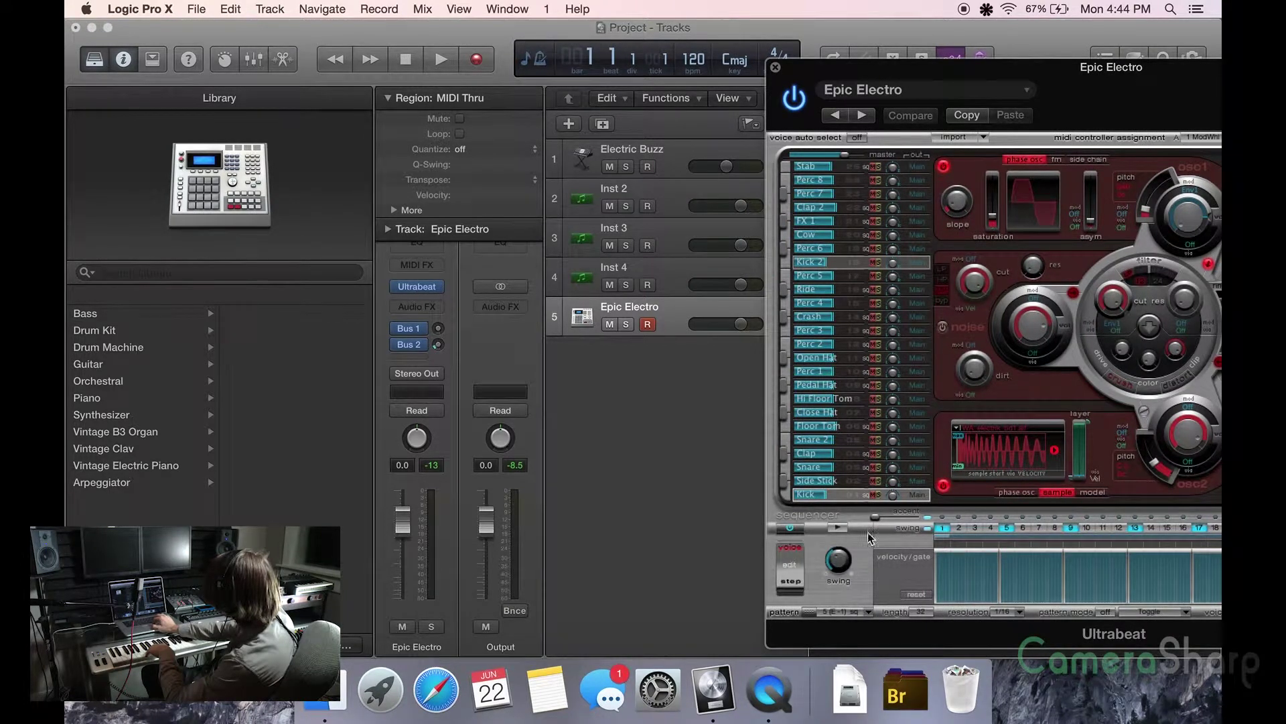
drag(837, 561, 832, 581)
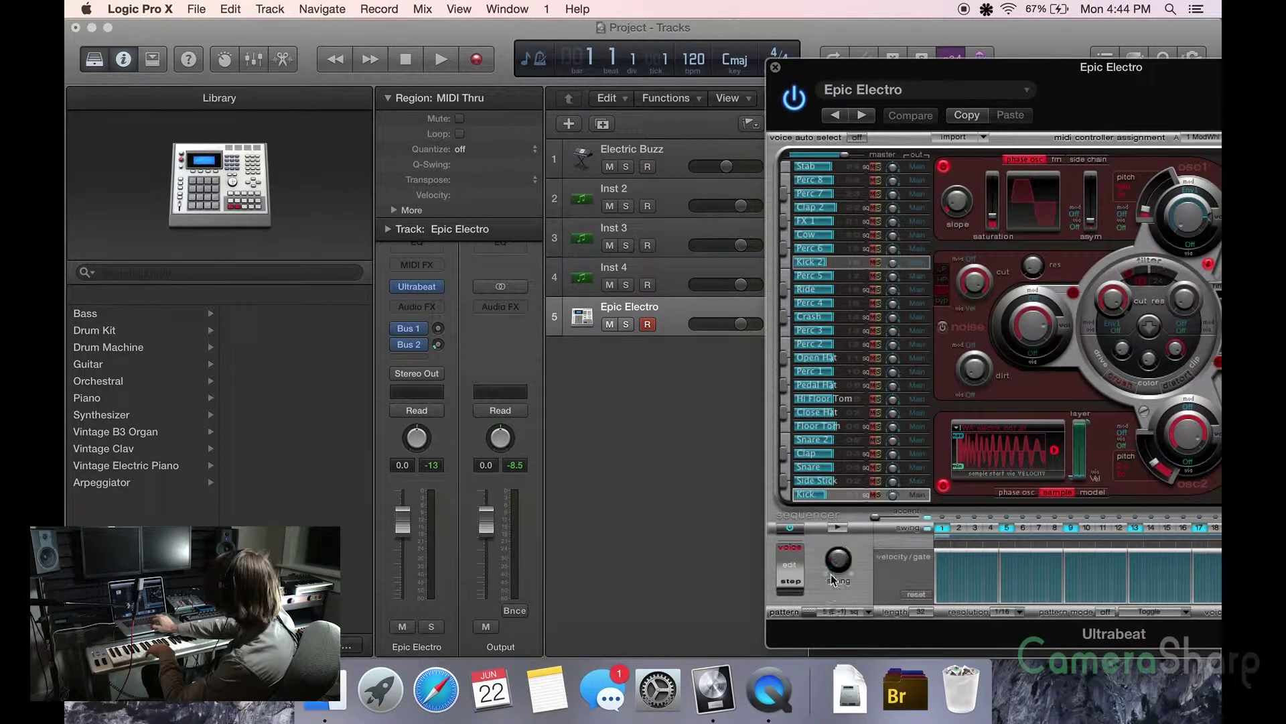
Audition the drum pattern and drag it onto the Epic Electro track at bar 1.
click(839, 528)
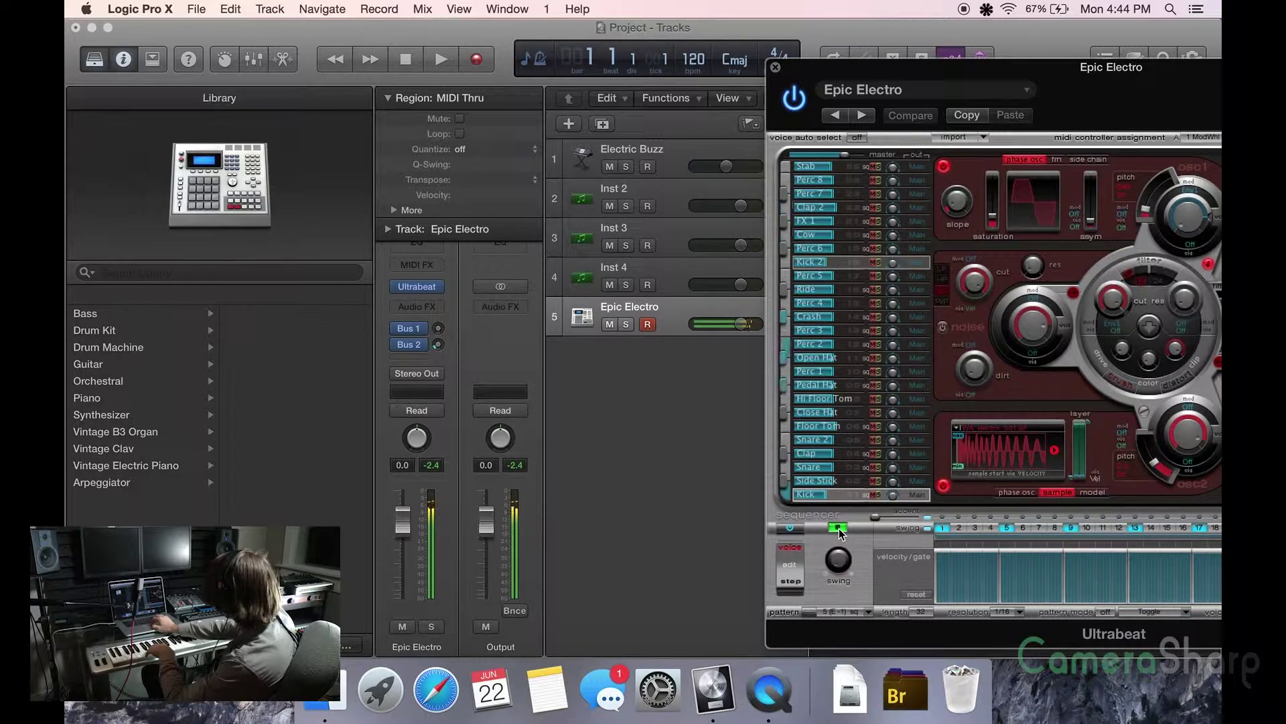
click(839, 528)
click(813, 193)
click(812, 166)
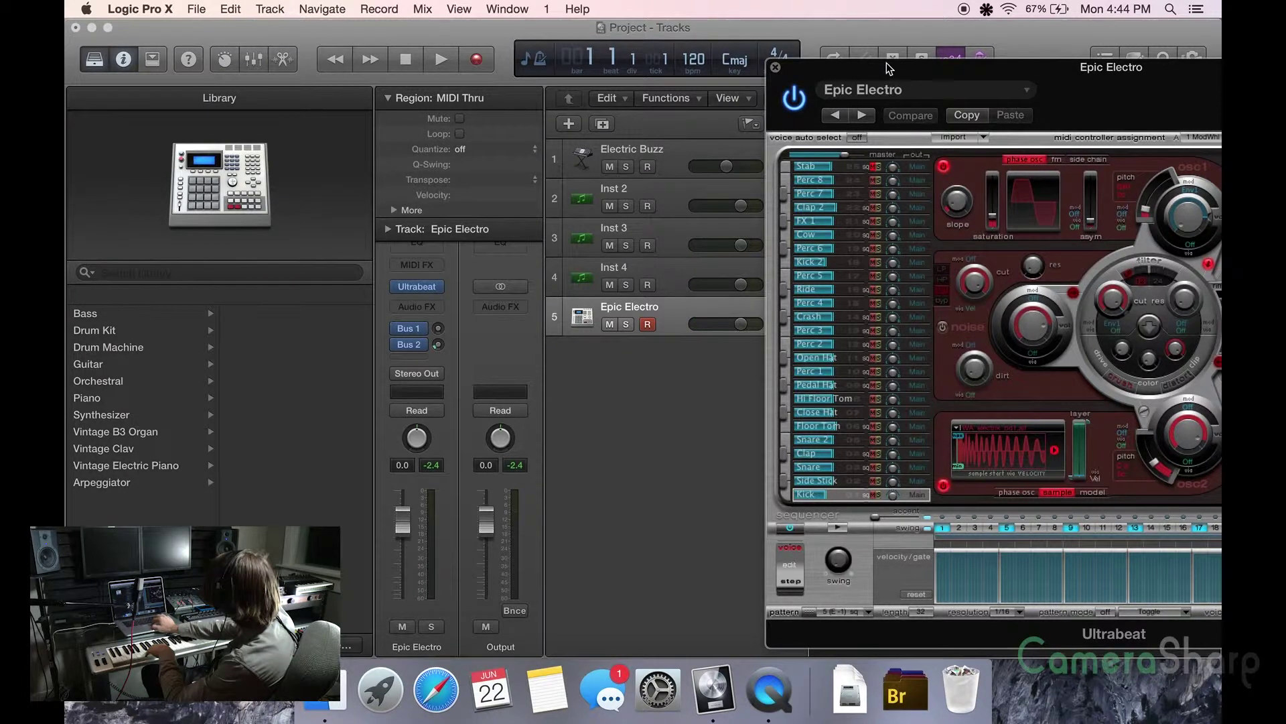
drag(889, 68, 1093, 55)
drag(1013, 598, 829, 321)
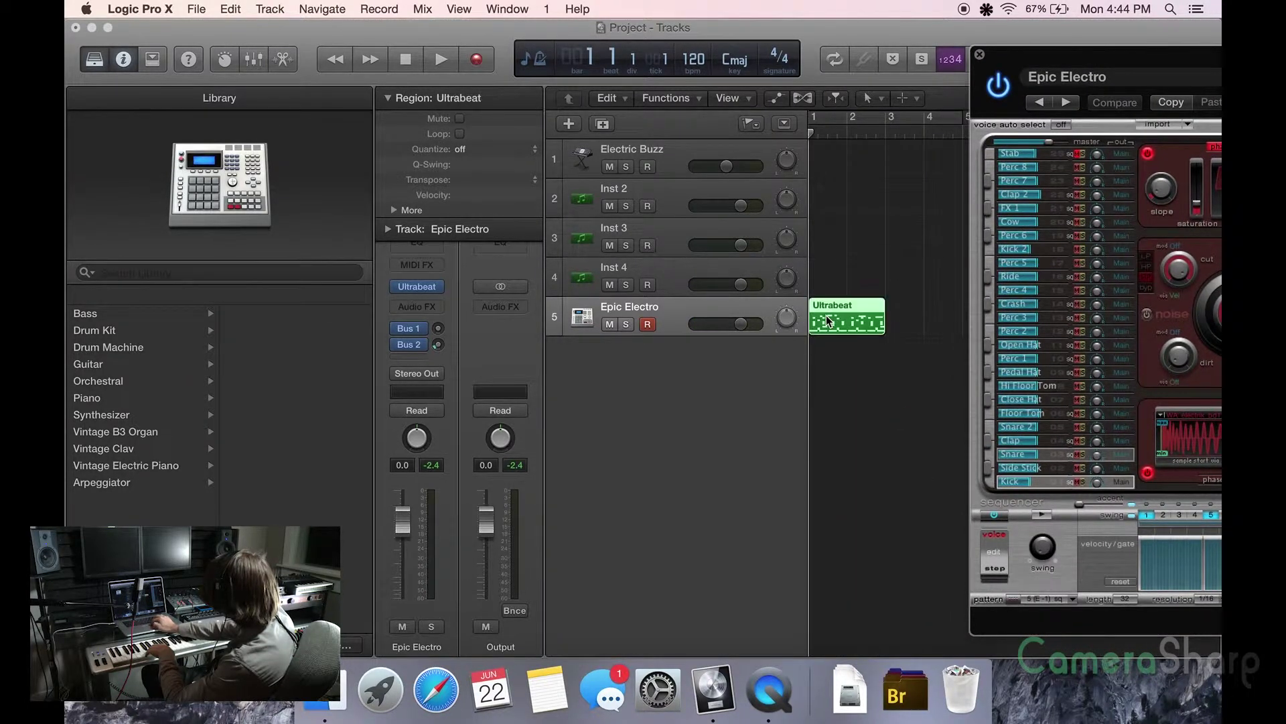
Loop the Ultrabeat region out to bar 8 and close the Ultrabeat window.
click(888, 312)
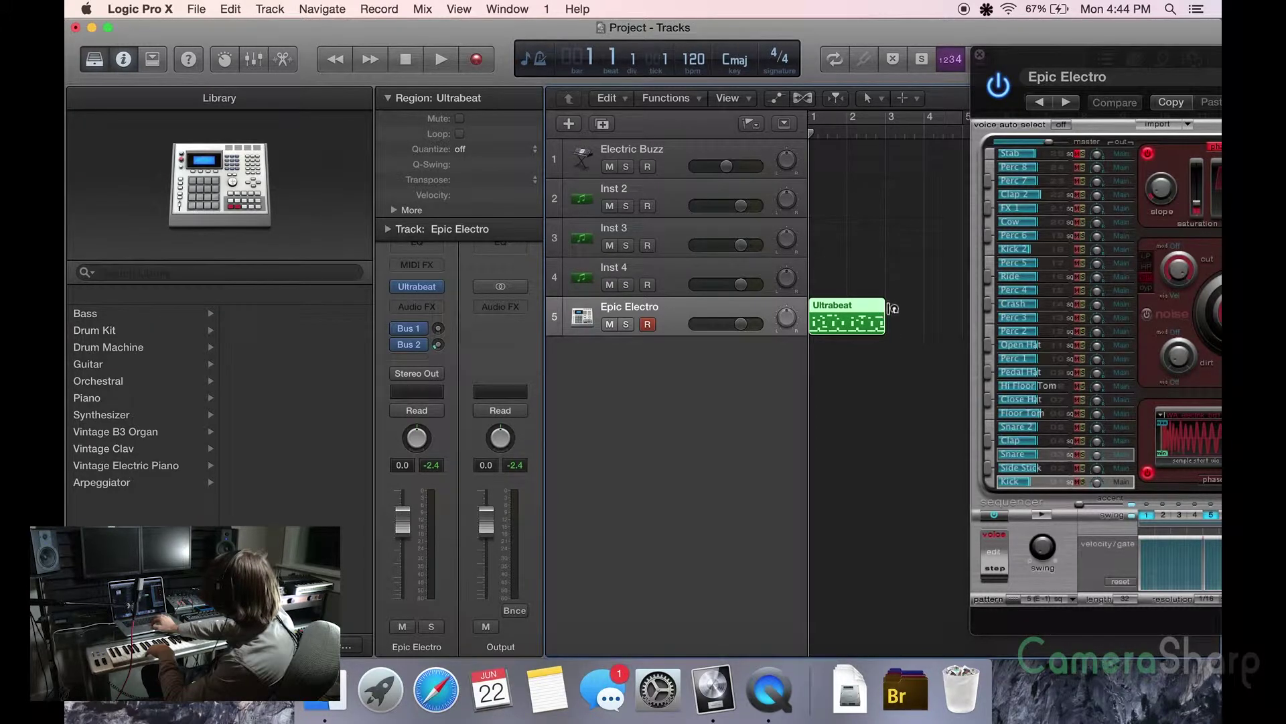
drag(893, 308, 1054, 314)
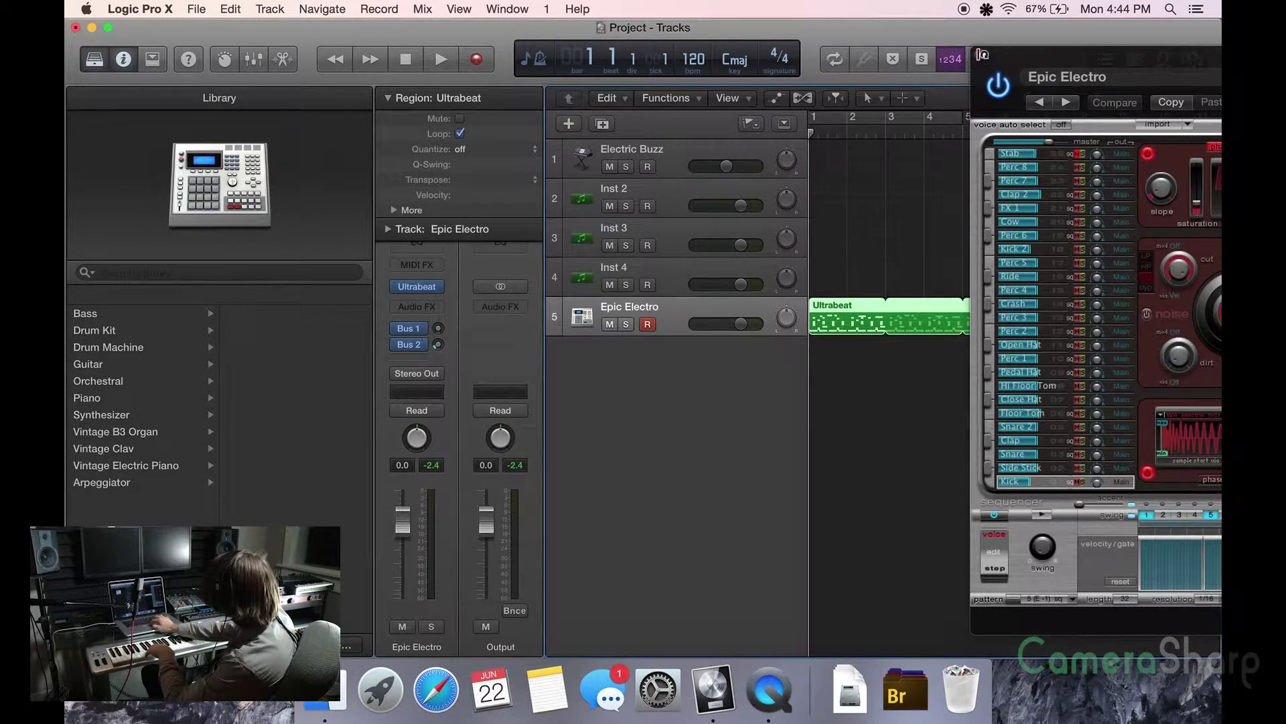
click(982, 55)
Play the project with the cycle range covering bars 1–8, selecting the Electric Buzz track.
key(space)
click(872, 177)
key(c)
drag(959, 119, 1107, 118)
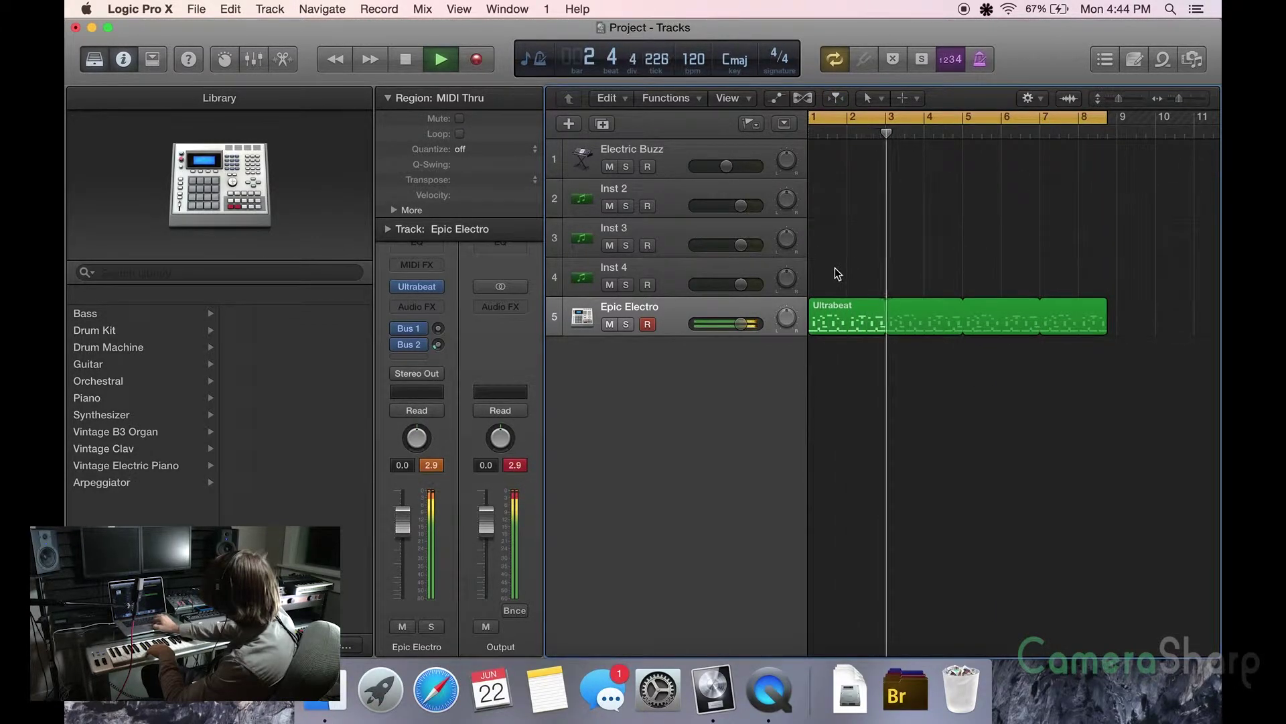
click(682, 152)
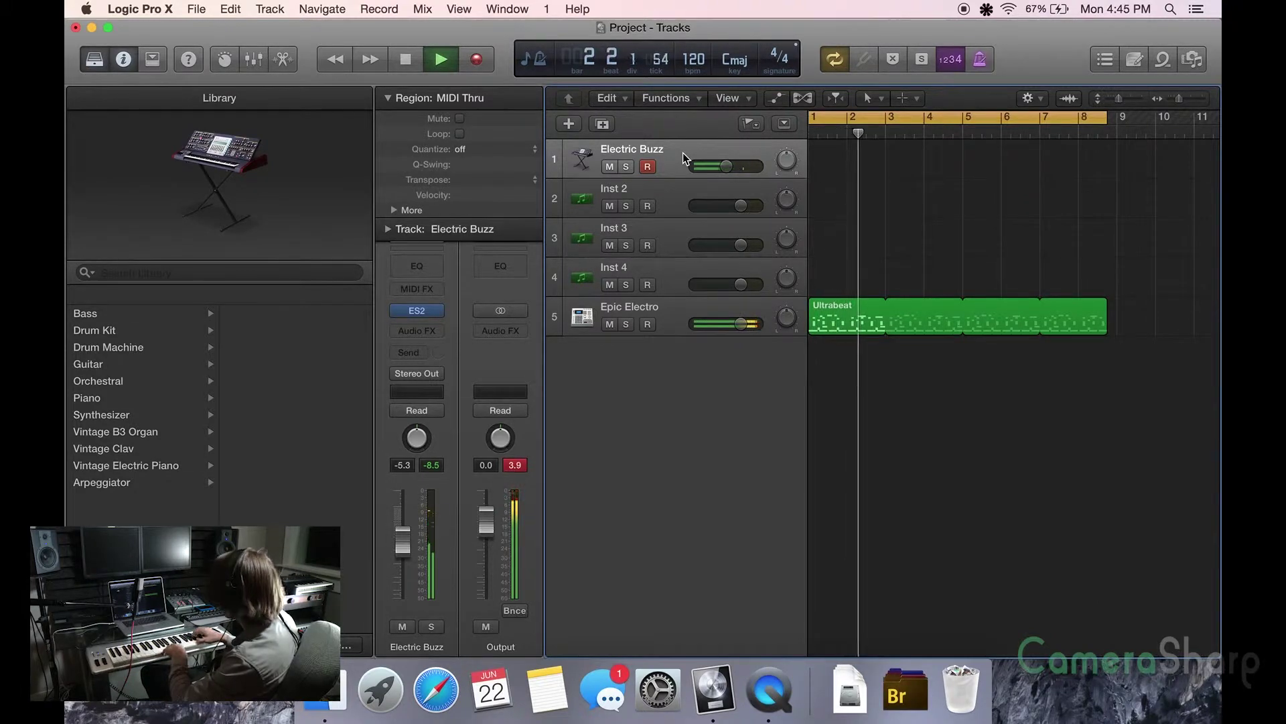
key(space)
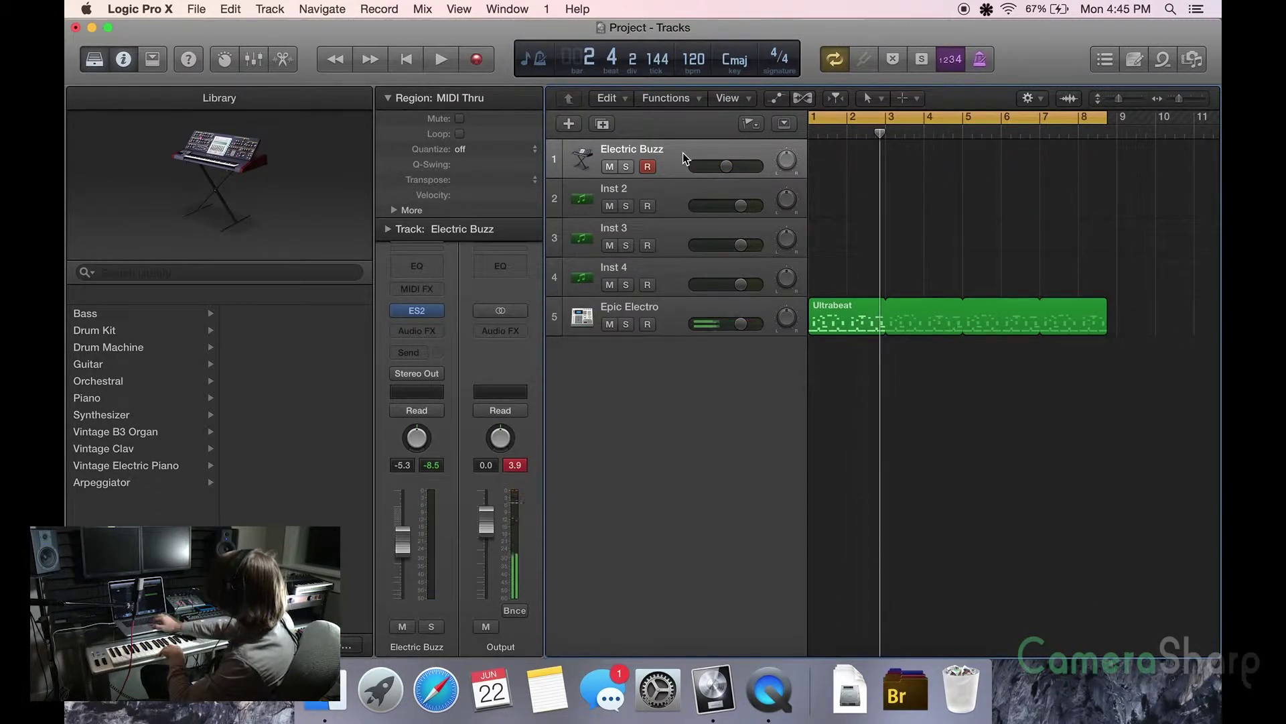
Duplicate the Electric Buzz track beneath itself and start recording on the first one.
key(Down)
key(Up)
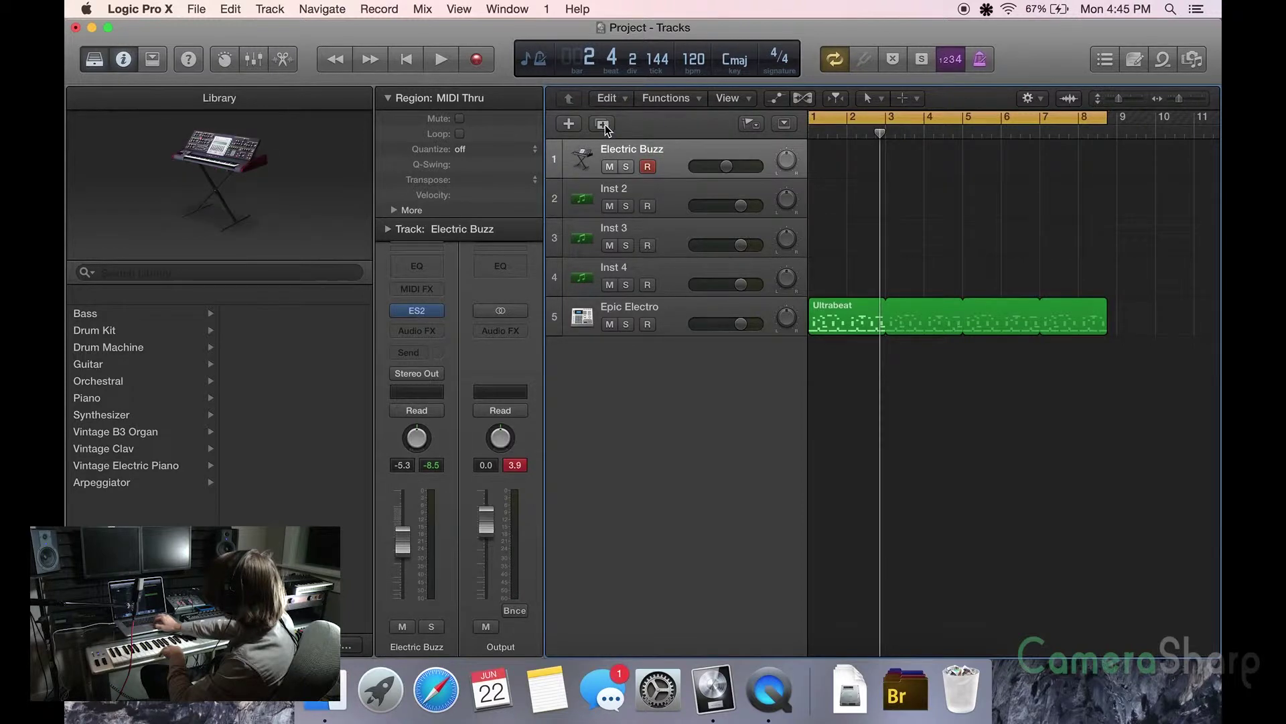
click(603, 124)
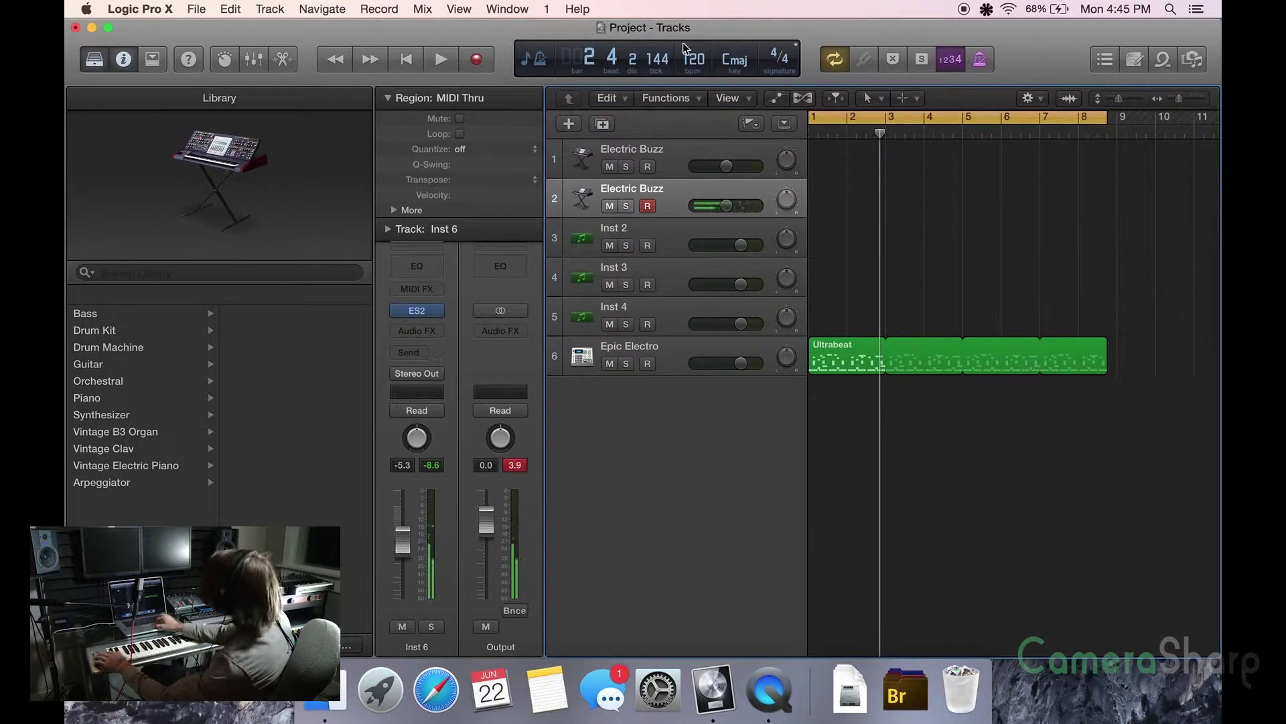
click(651, 156)
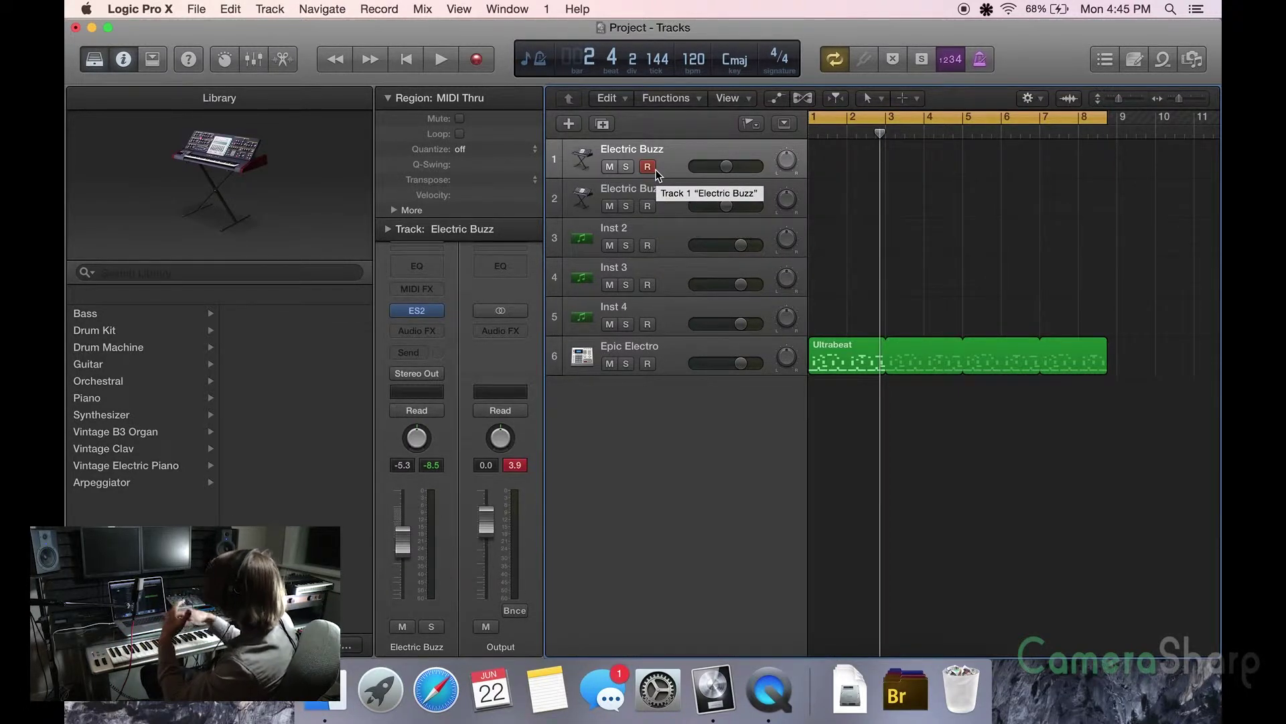
click(477, 60)
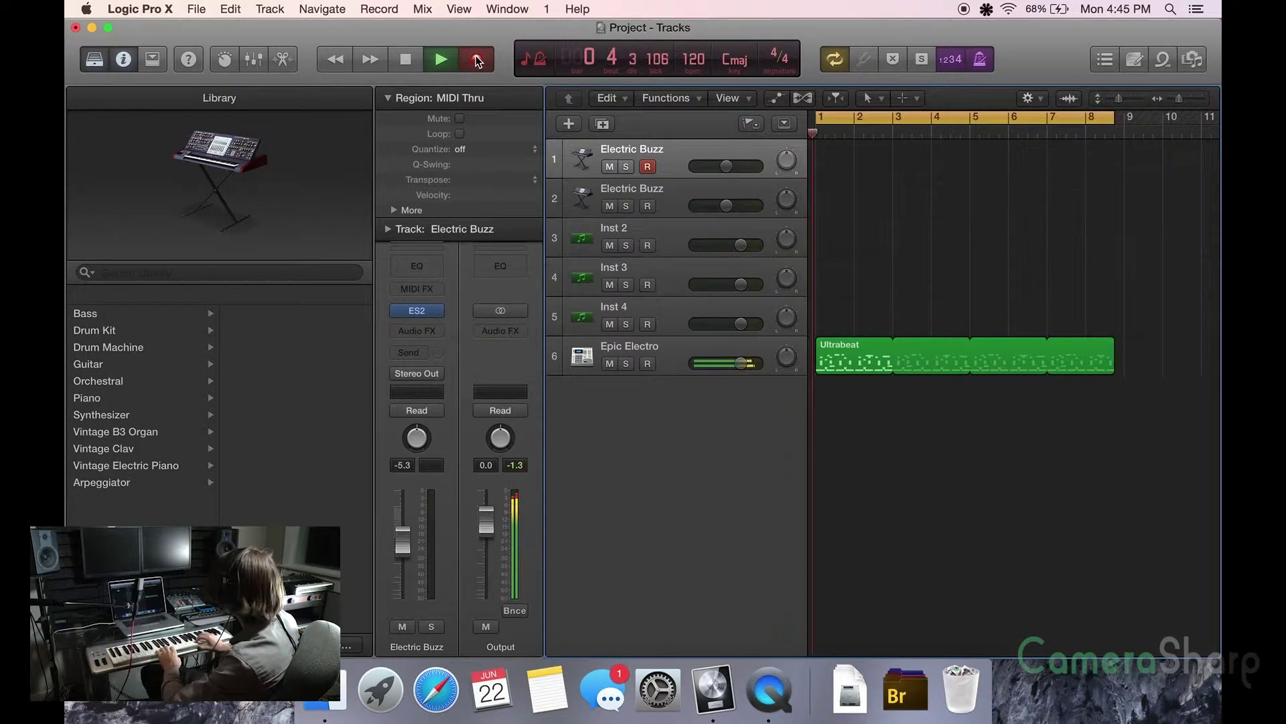
Record the Electric Buzz part over bars 1–5 after a false start, then open it in the Piano Roll.
click(477, 60)
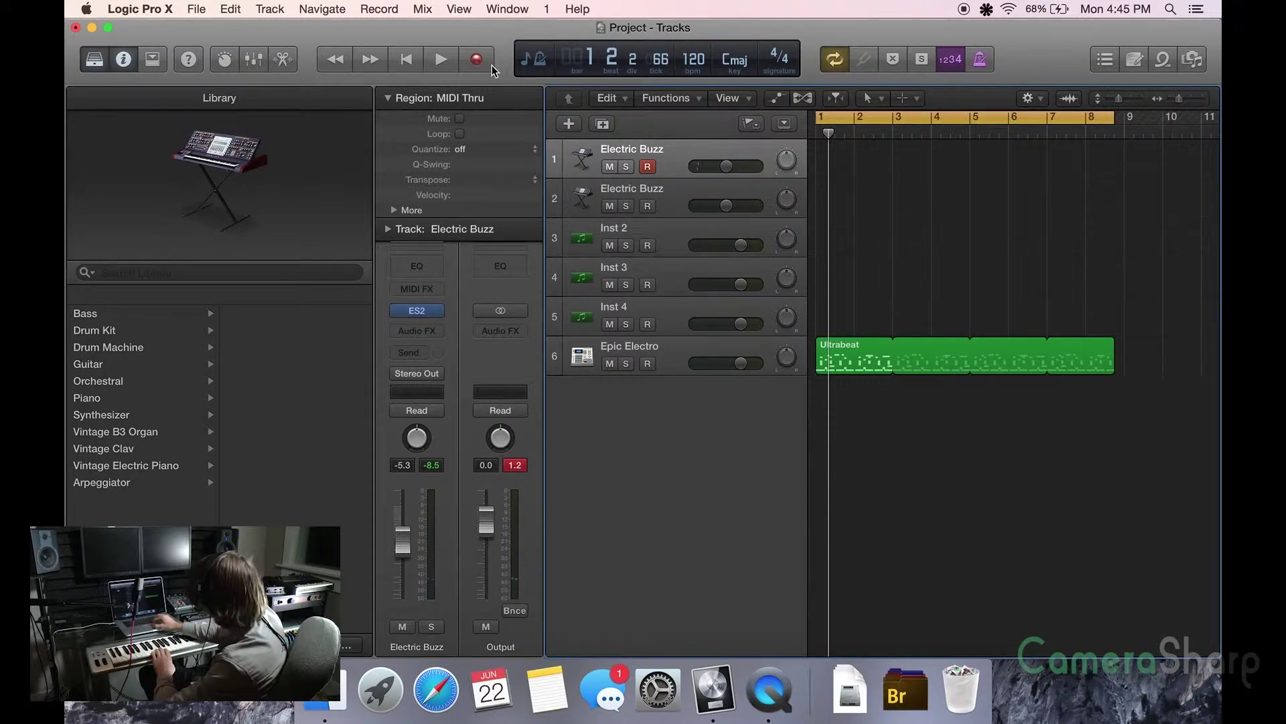
click(491, 64)
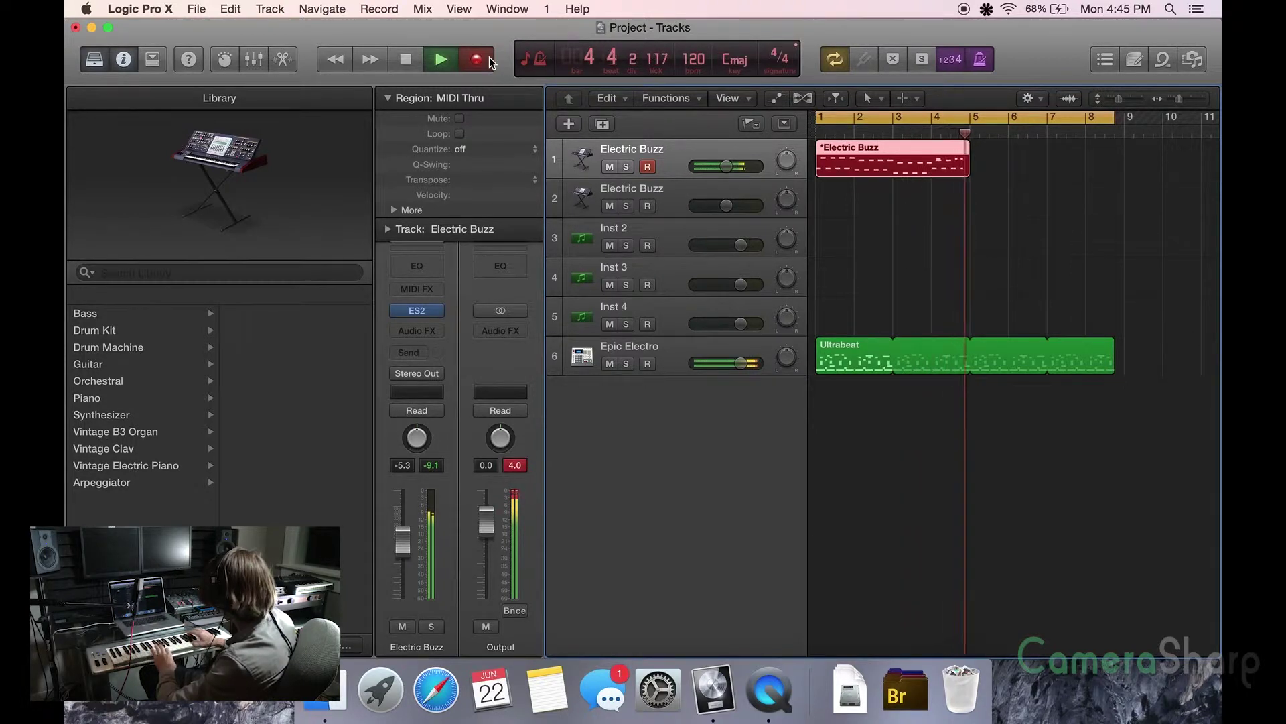
key(space)
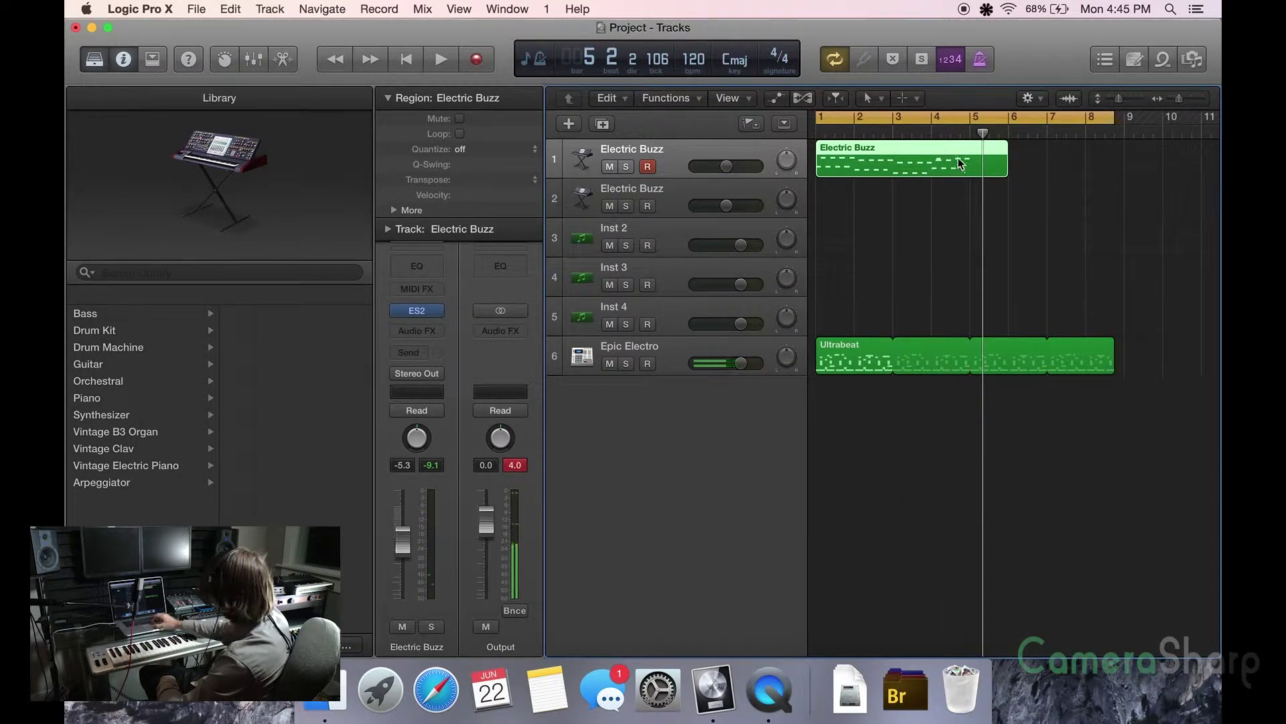
double_click(958, 160)
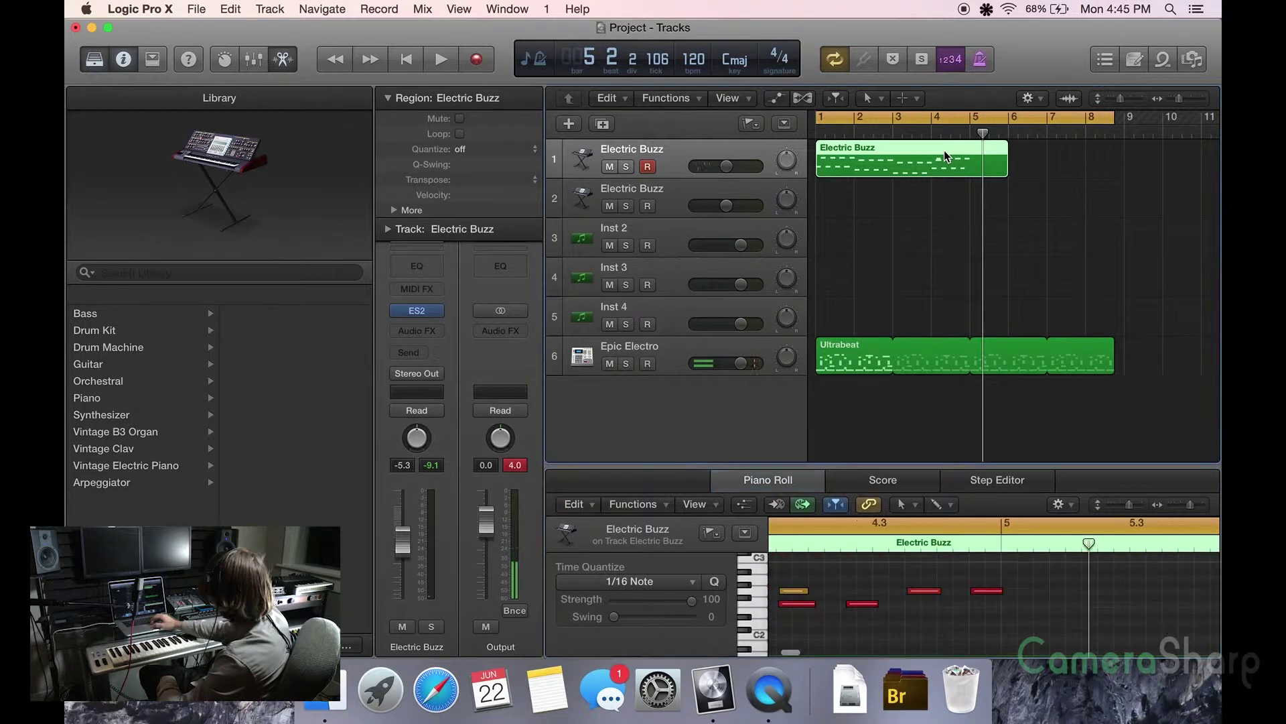
click(798, 592)
scroll(798, 595, left, 10)
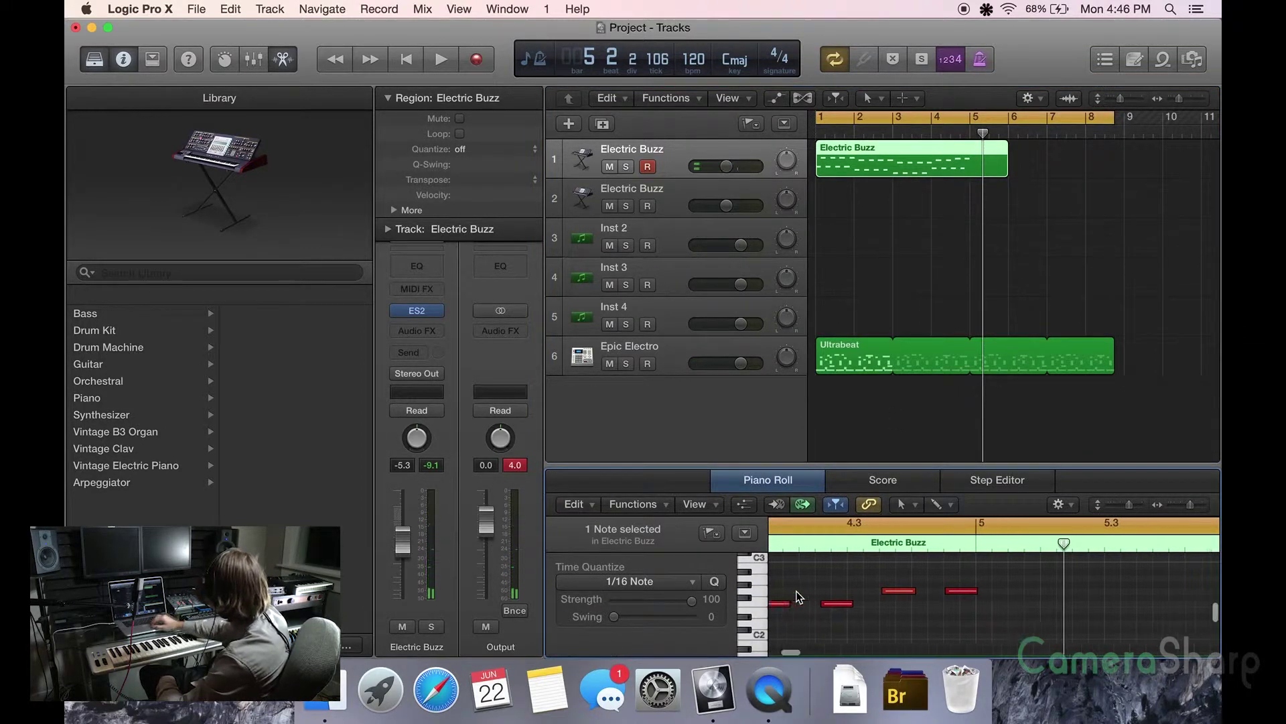
scroll(798, 595, left, 5)
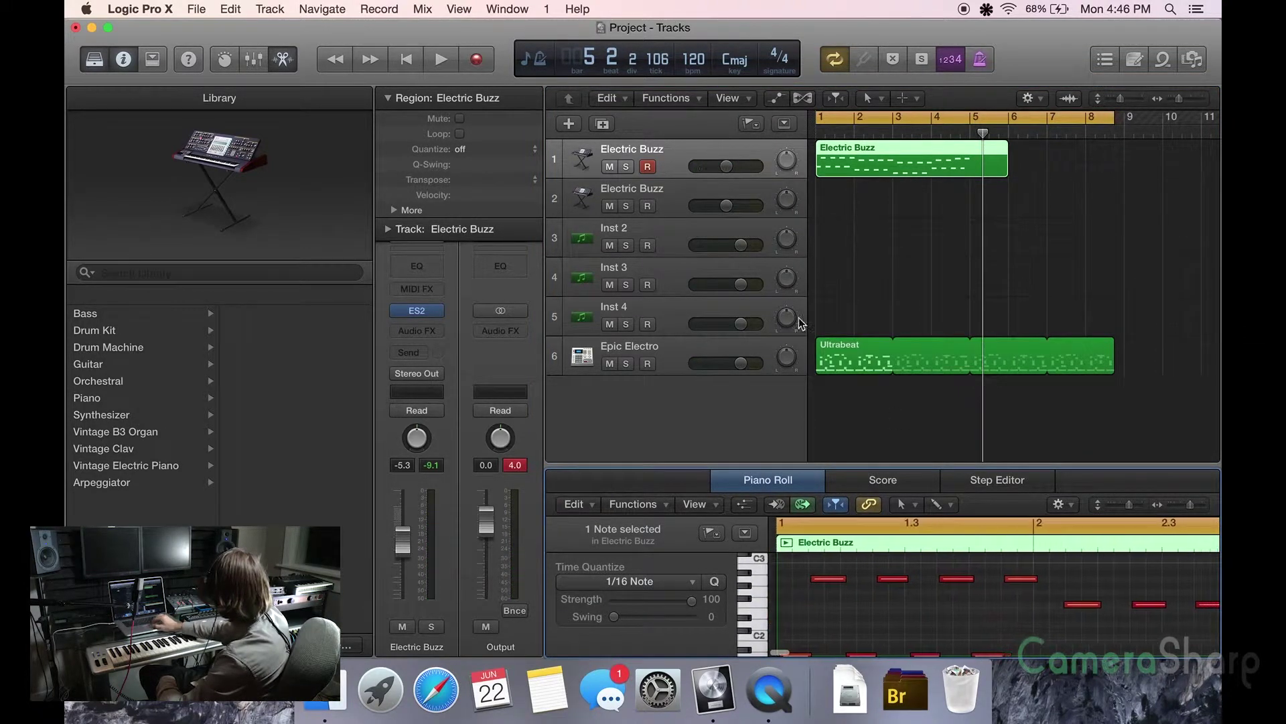
Select the second Electric Buzz track and start recording a four-bar lead on it.
click(750, 193)
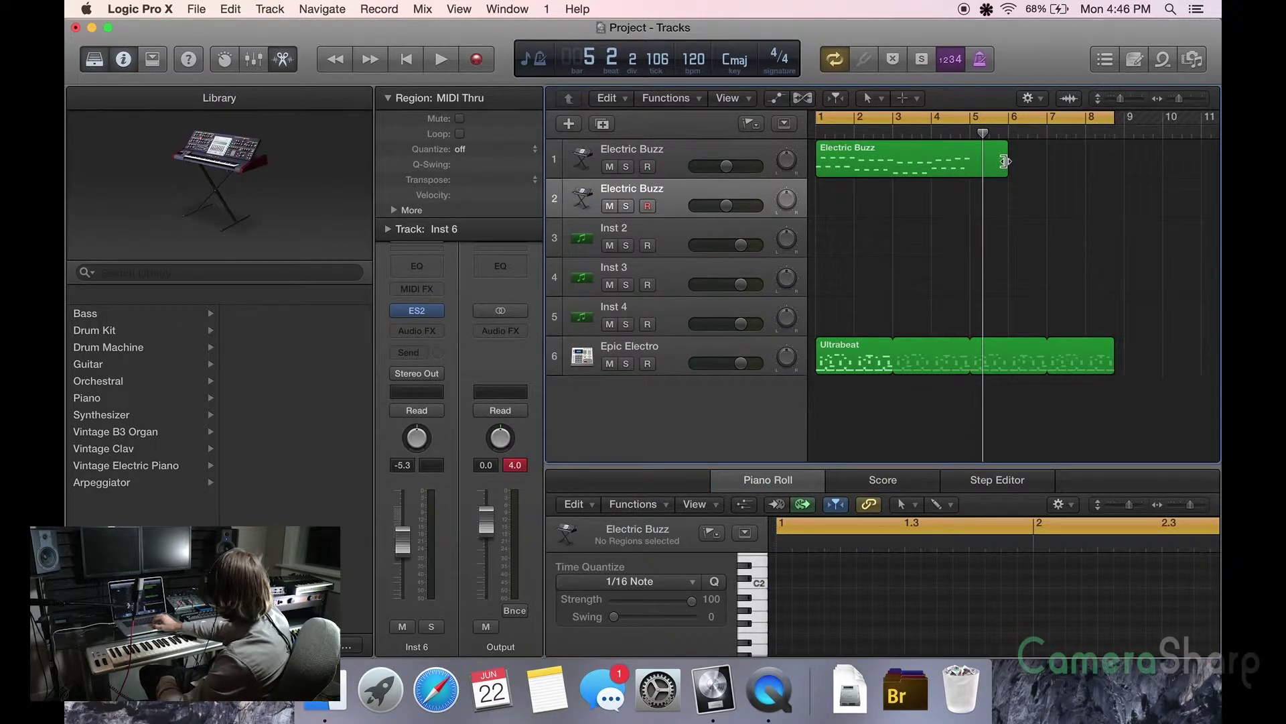
drag(1007, 160, 971, 160)
key(Return)
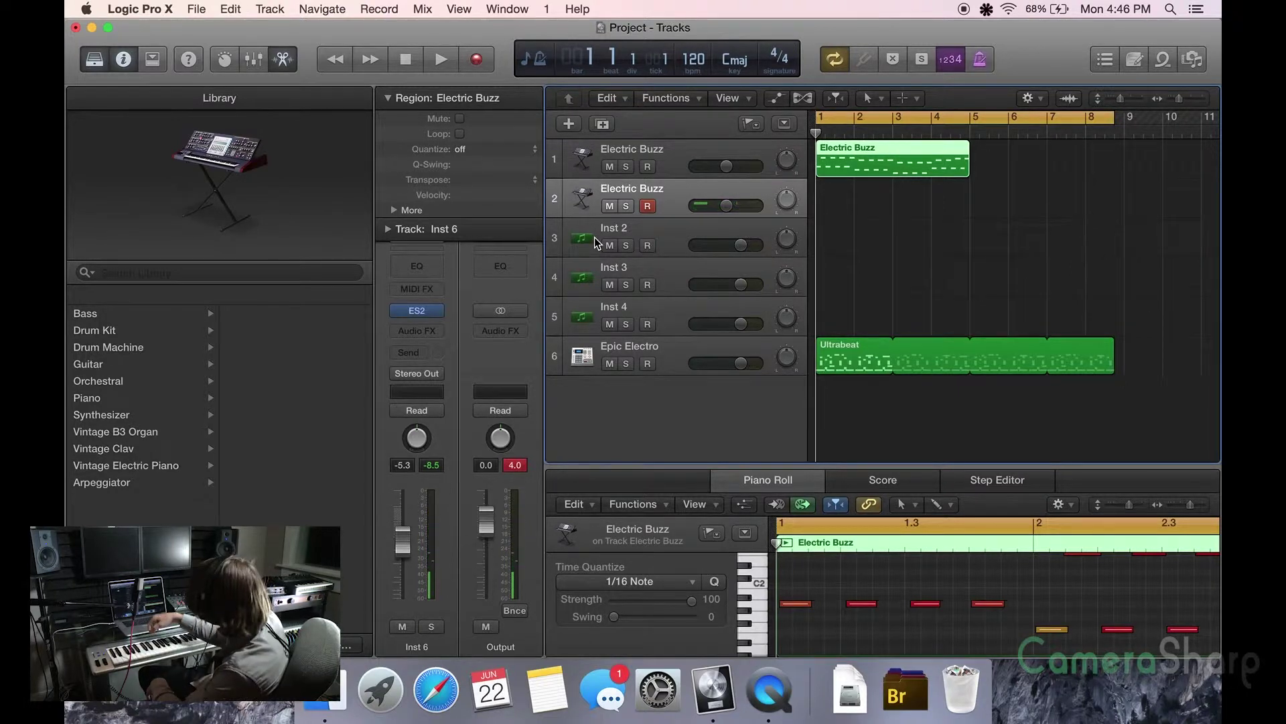
click(479, 58)
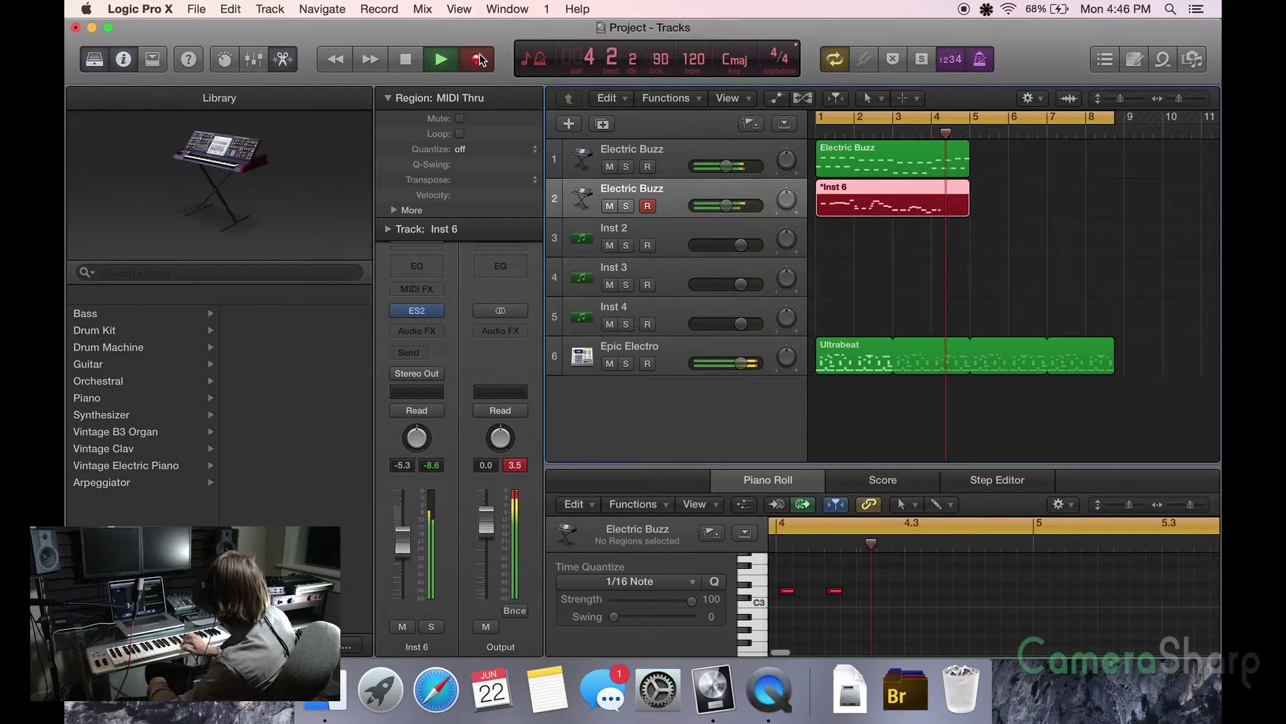
Stop the second take, play the arrangement from bar 1, and show track 1's notes in the Piano Roll.
key(space)
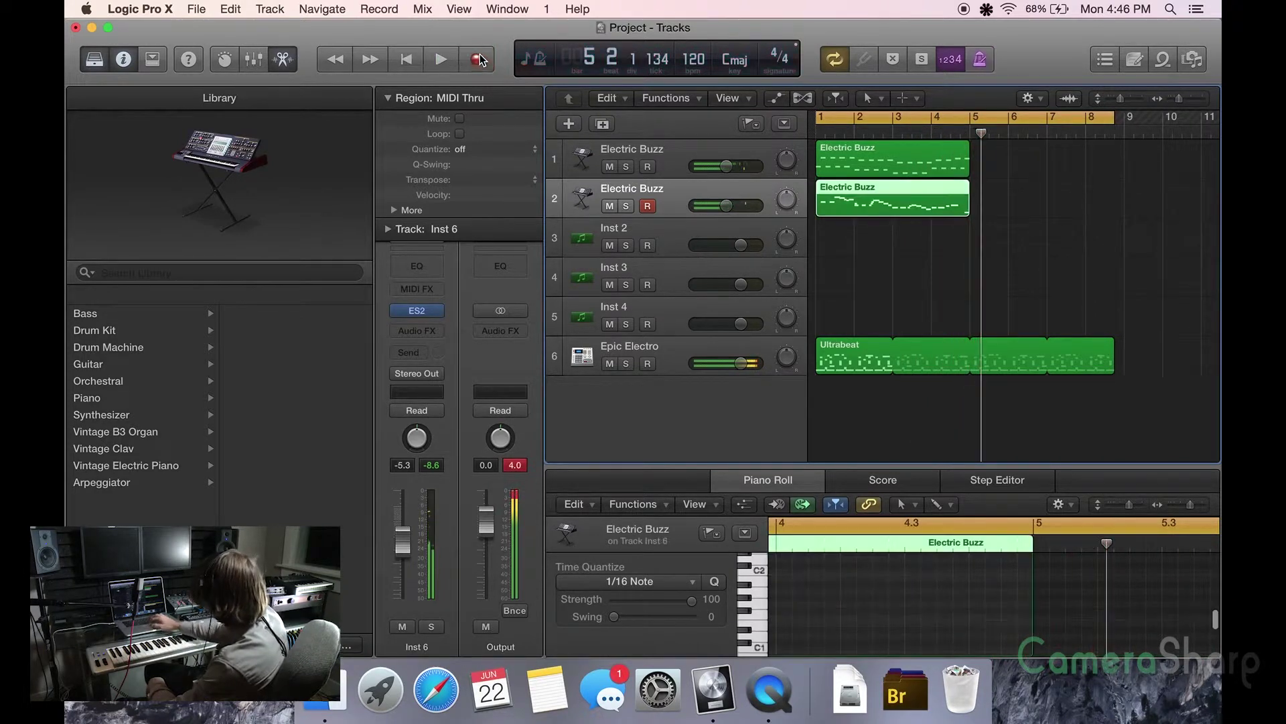
click(814, 134)
key(space)
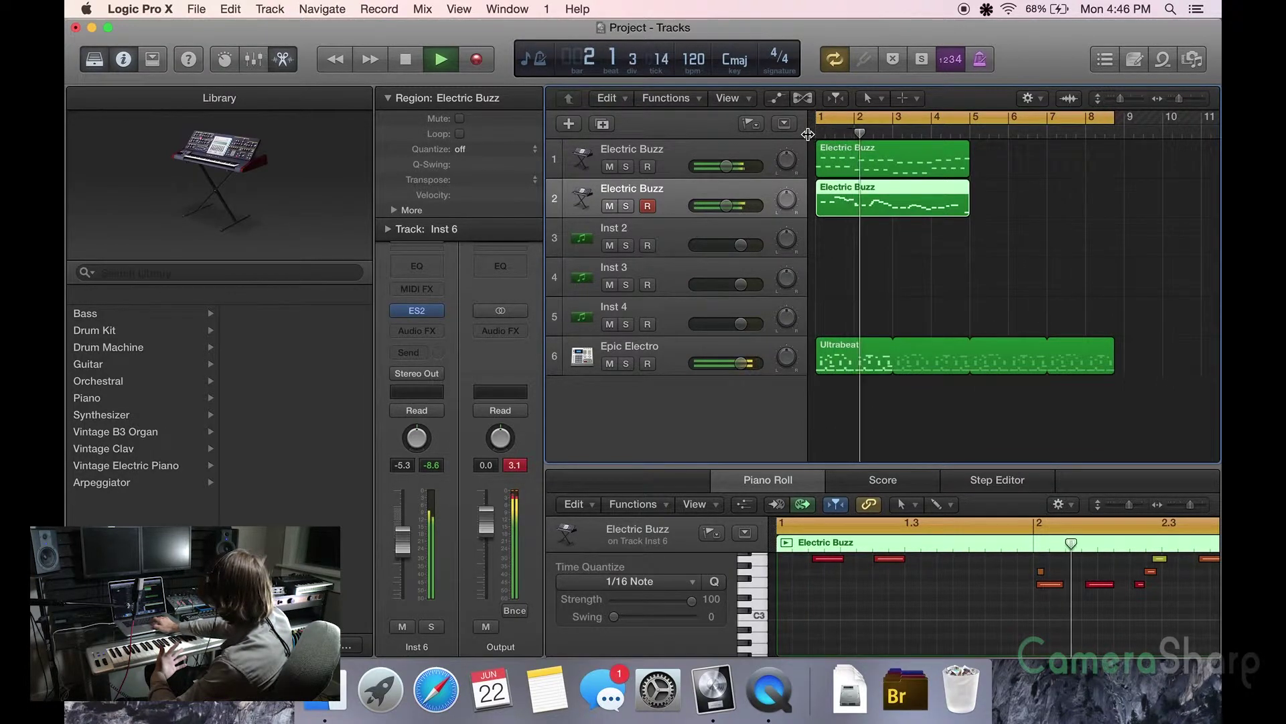
key(space)
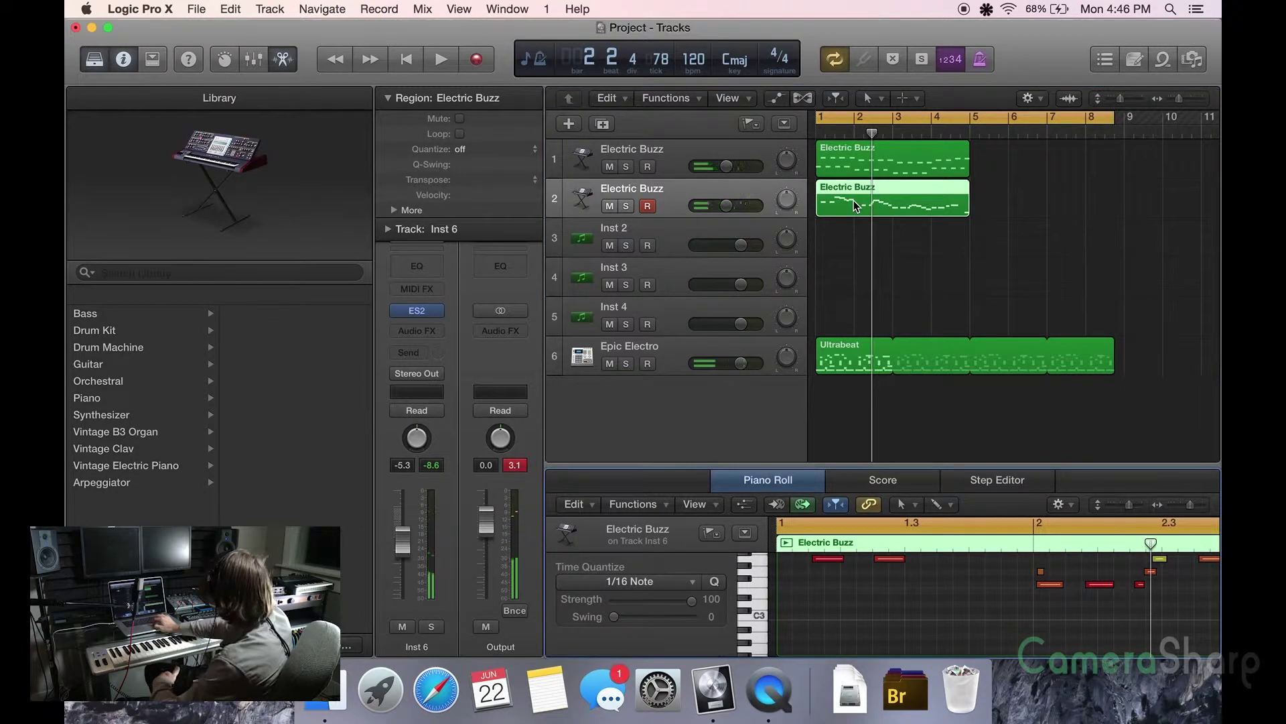
click(1041, 578)
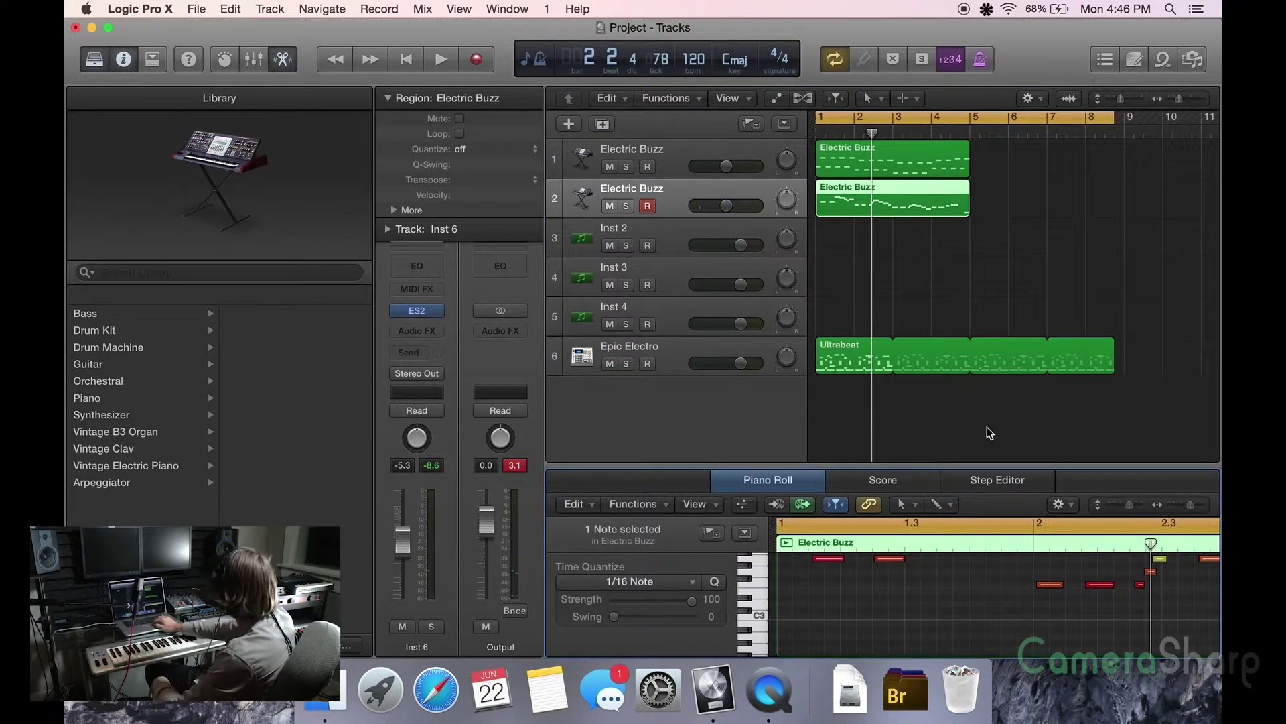
click(842, 153)
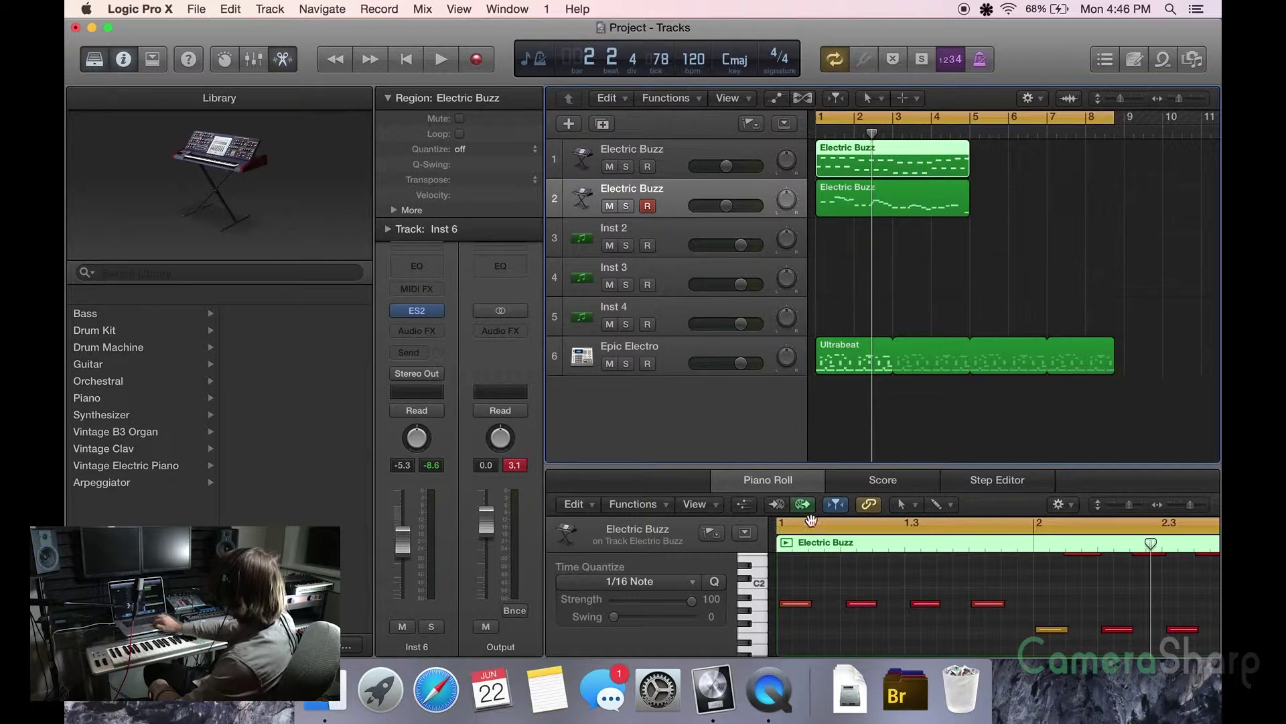
Quantize all 32 notes of the first Electric Buzz part to 1/16 notes.
click(813, 588)
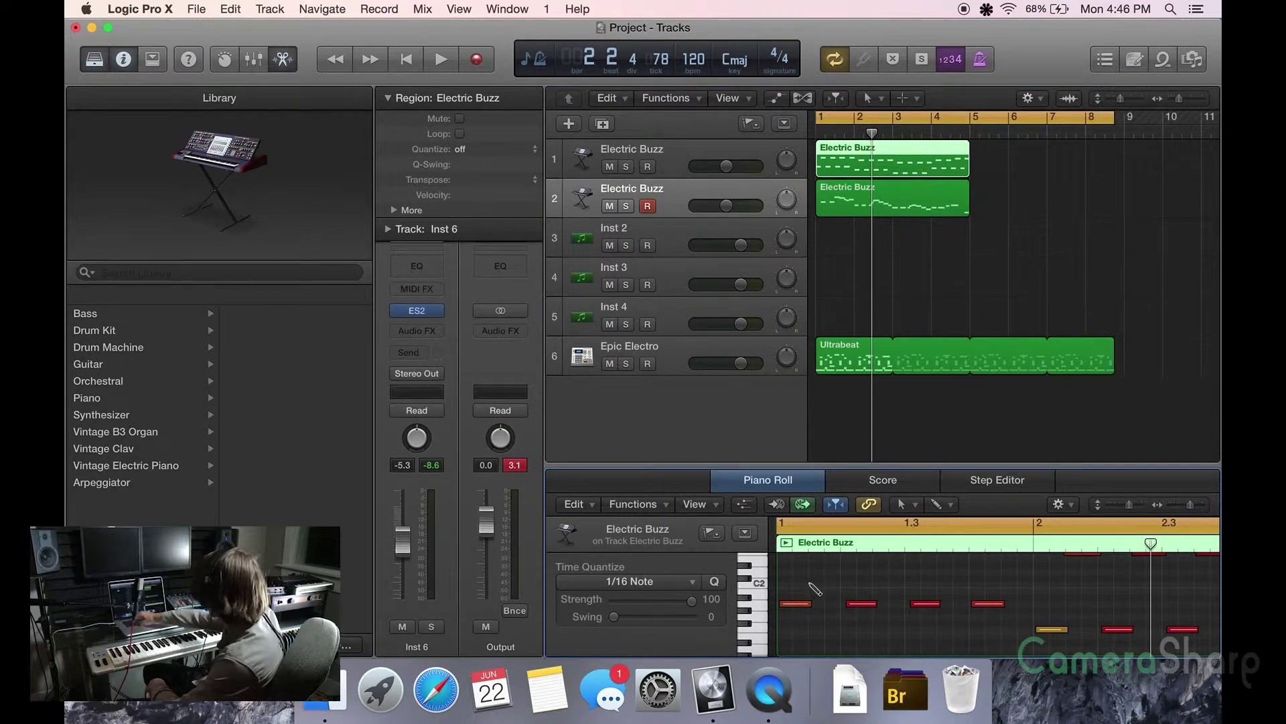
key(super+a)
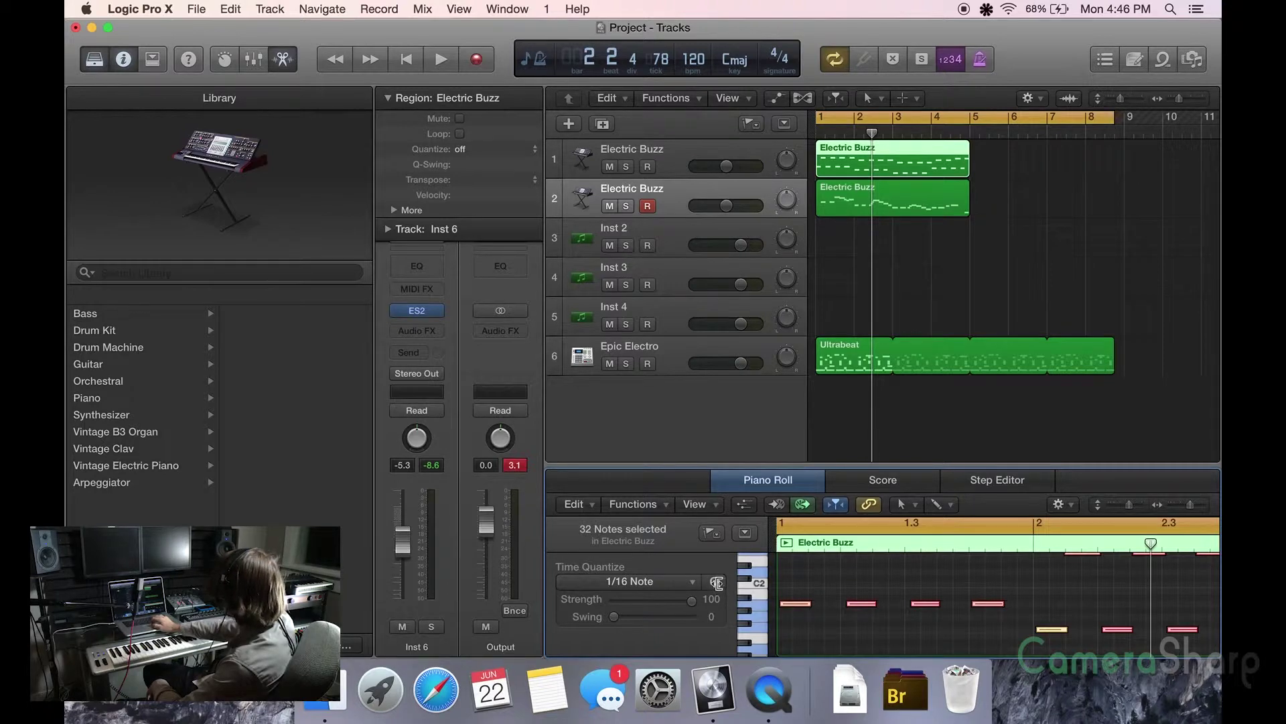
click(716, 582)
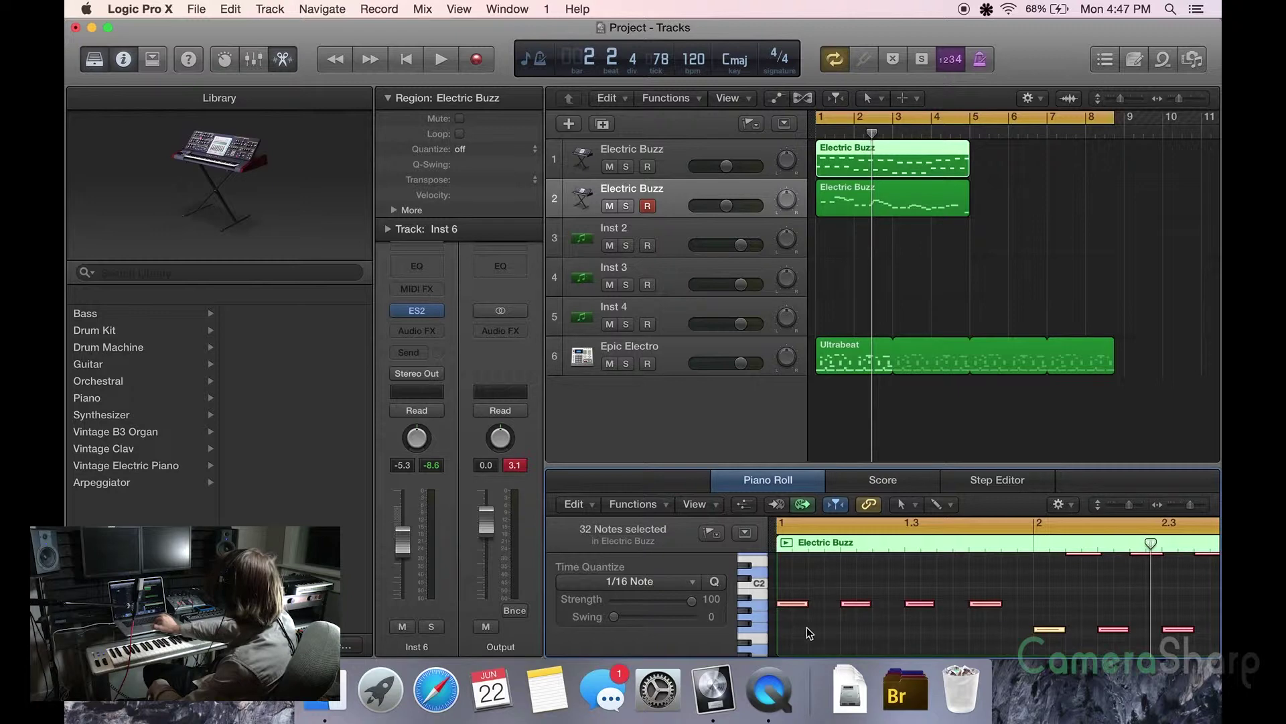
Select the second lead's 29 notes and load the Synth Leads > Mini-Sync patch into its ES2.
click(865, 188)
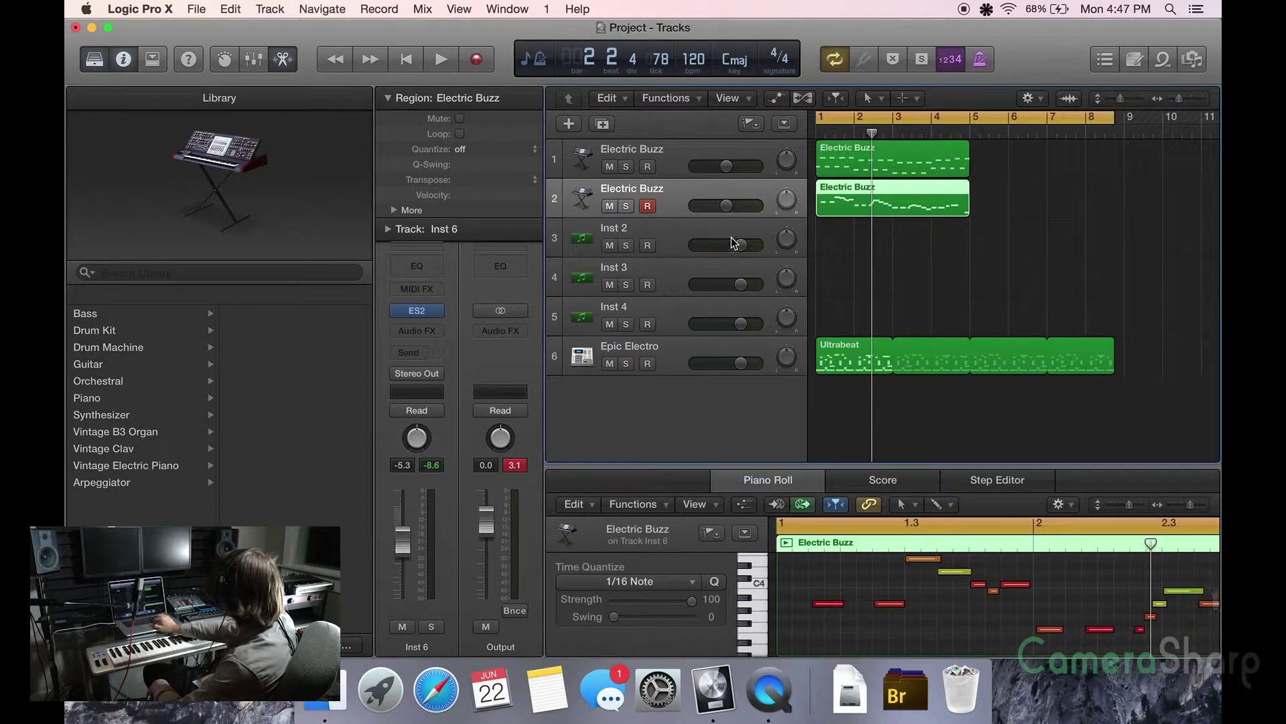
click(801, 590)
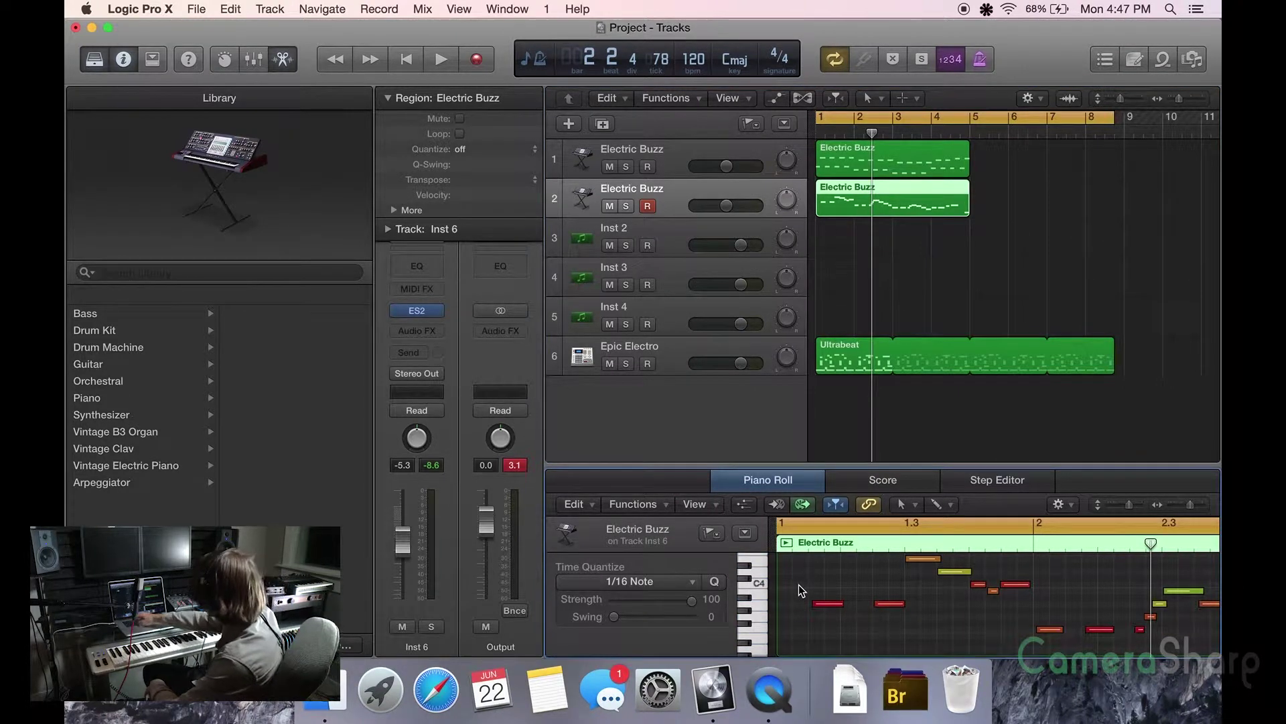
key(super+a)
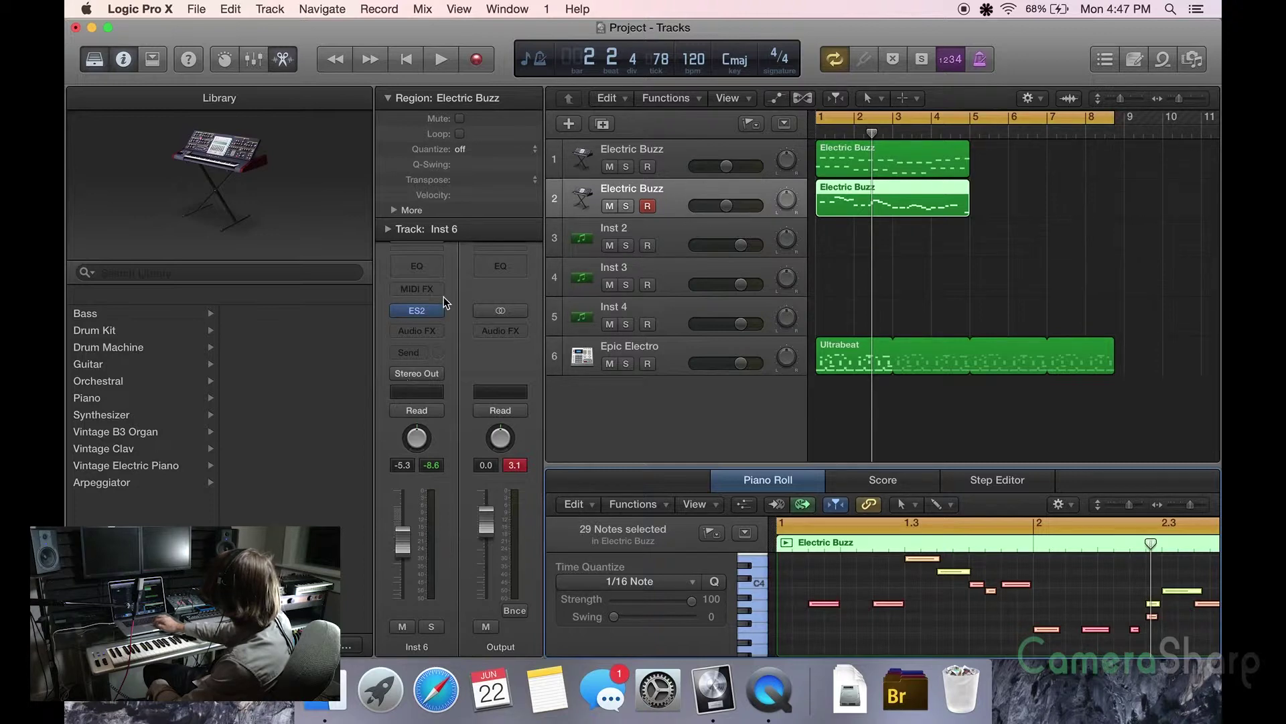
click(419, 311)
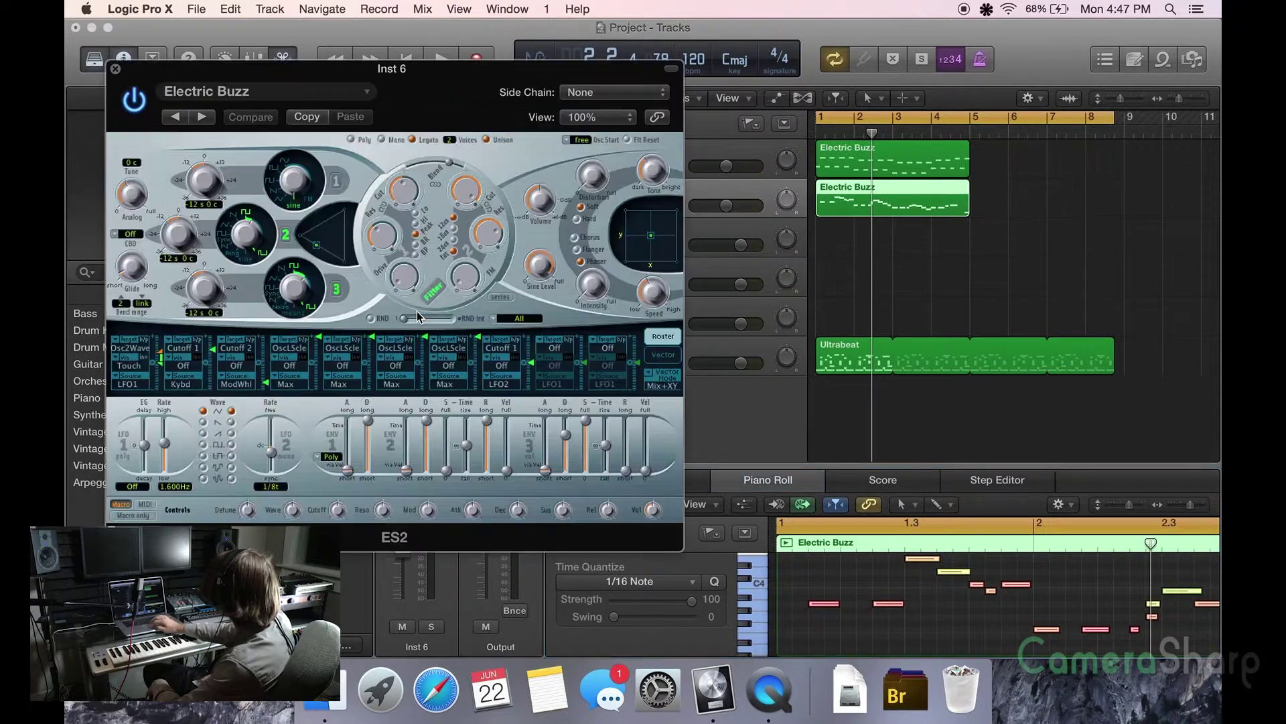
click(223, 100)
mouse_move(329, 376)
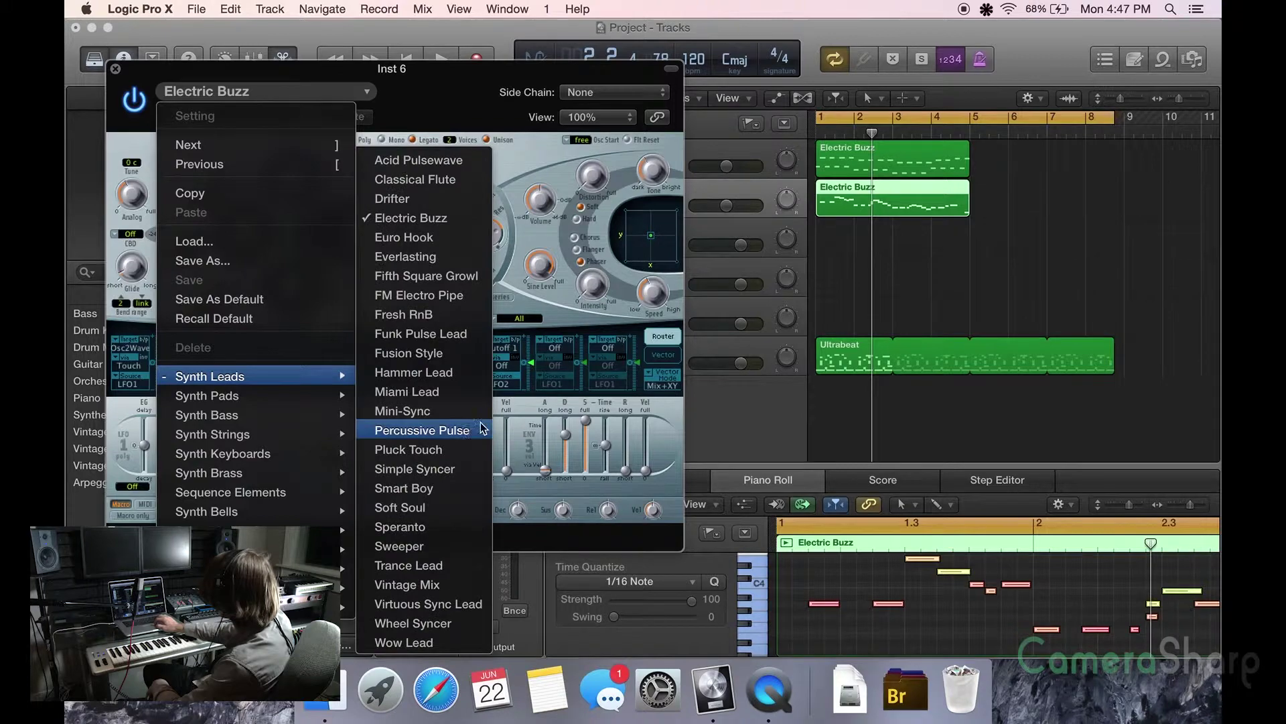
click(467, 414)
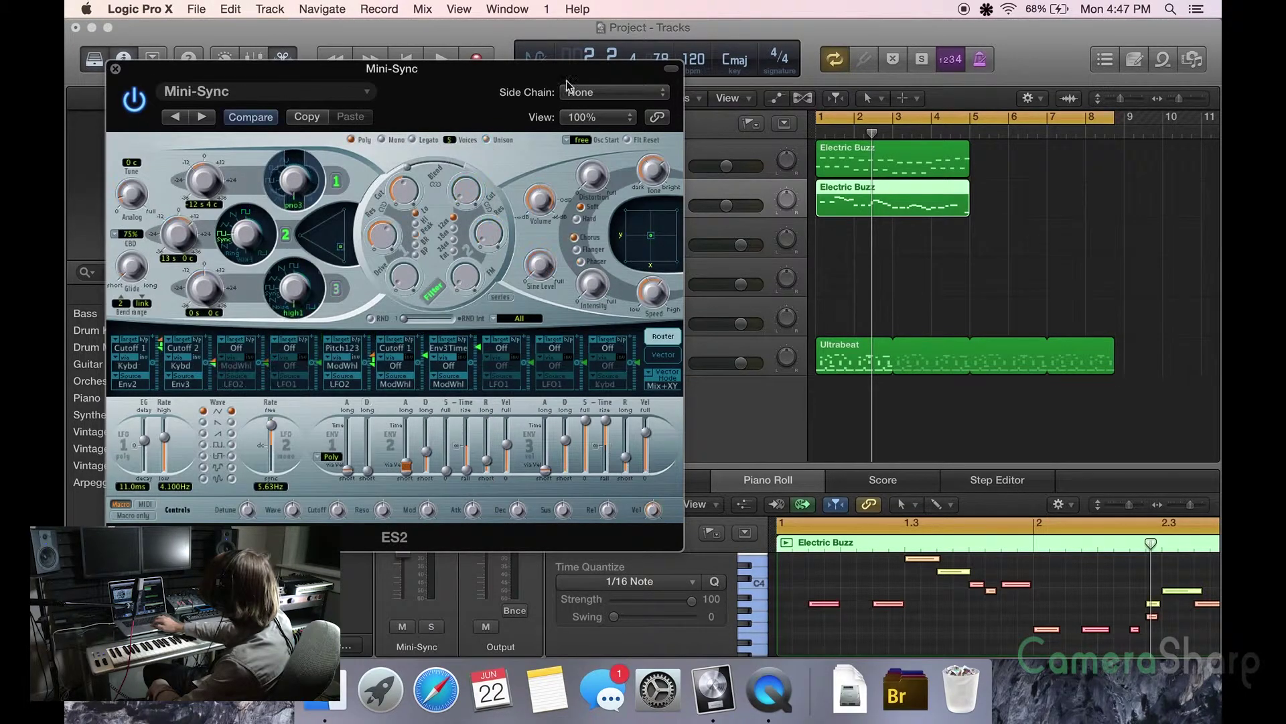
drag(579, 70, 440, 195)
Audition Mini-Sync soloed, then in the full mix, while adjusting both ES2 filter cutoff knobs.
click(627, 206)
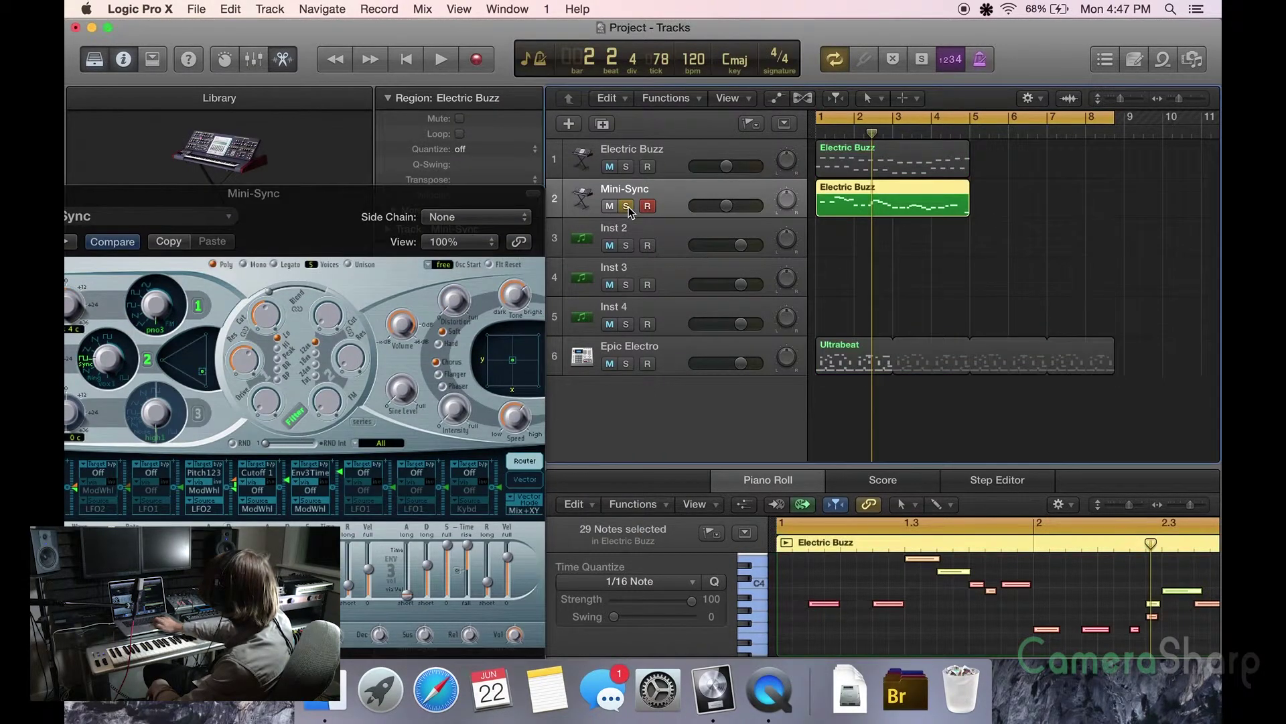
key(space)
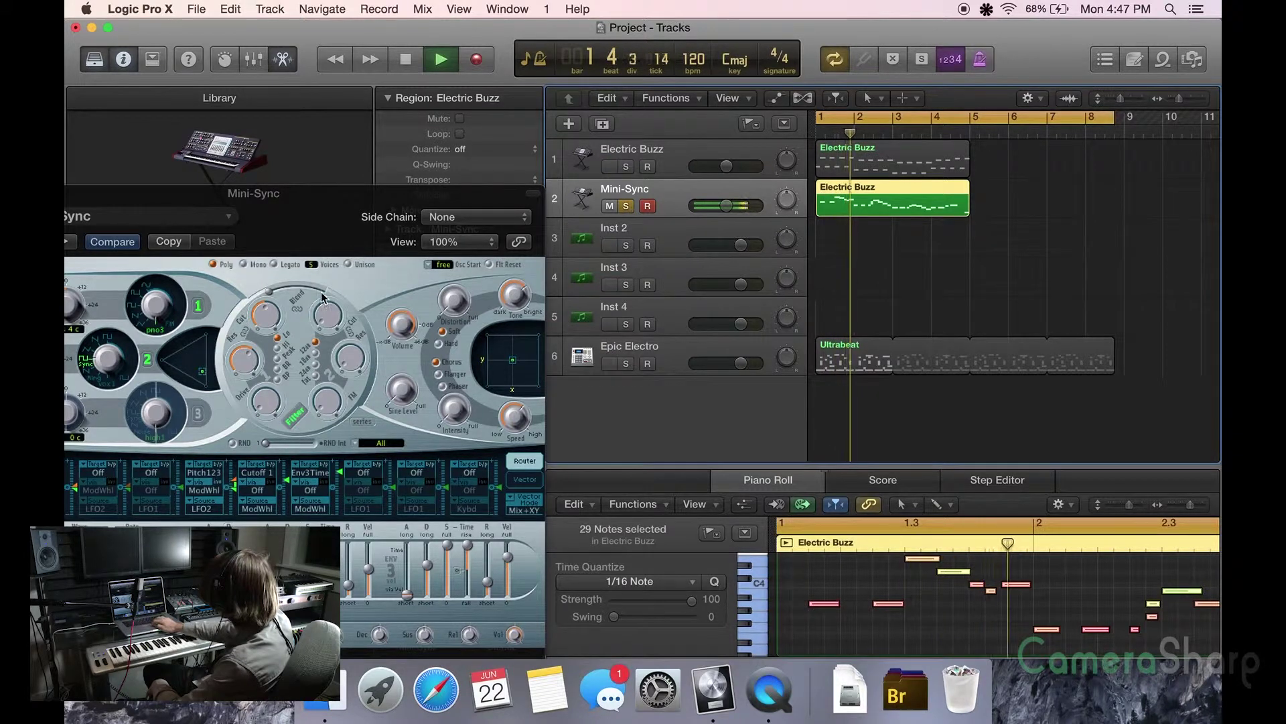
drag(266, 315, 254, 347)
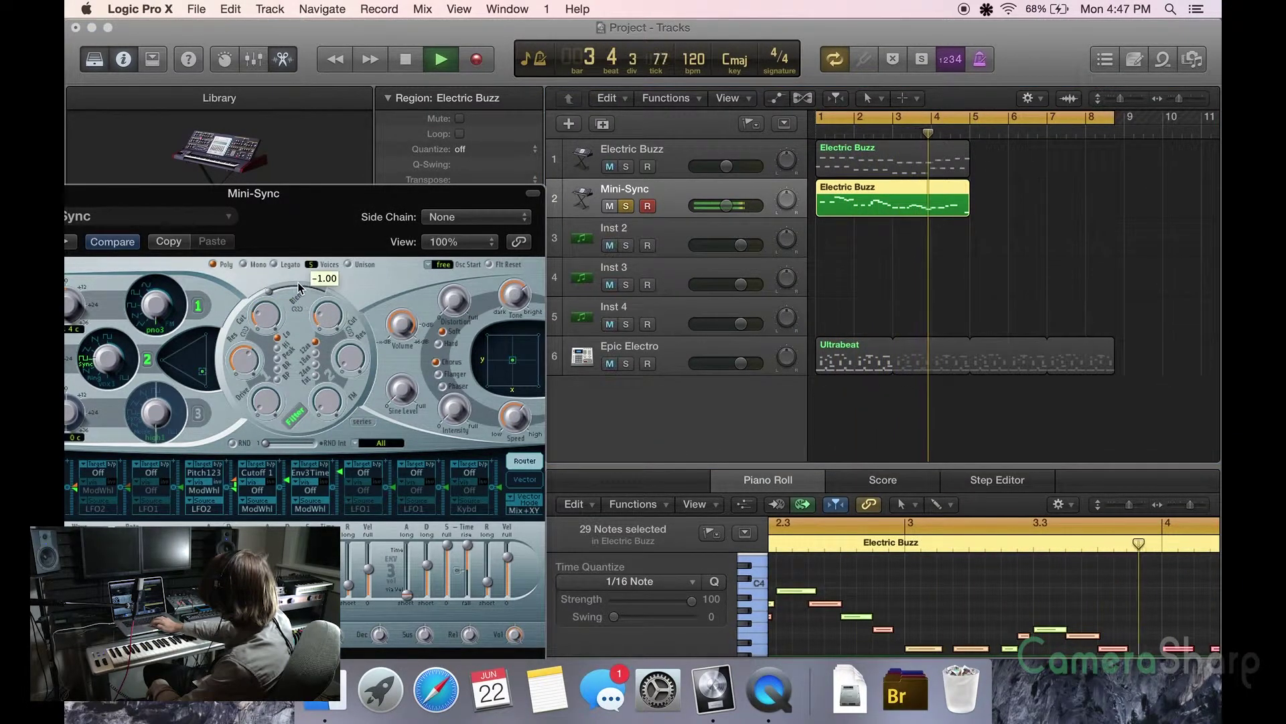
drag(317, 315, 333, 242)
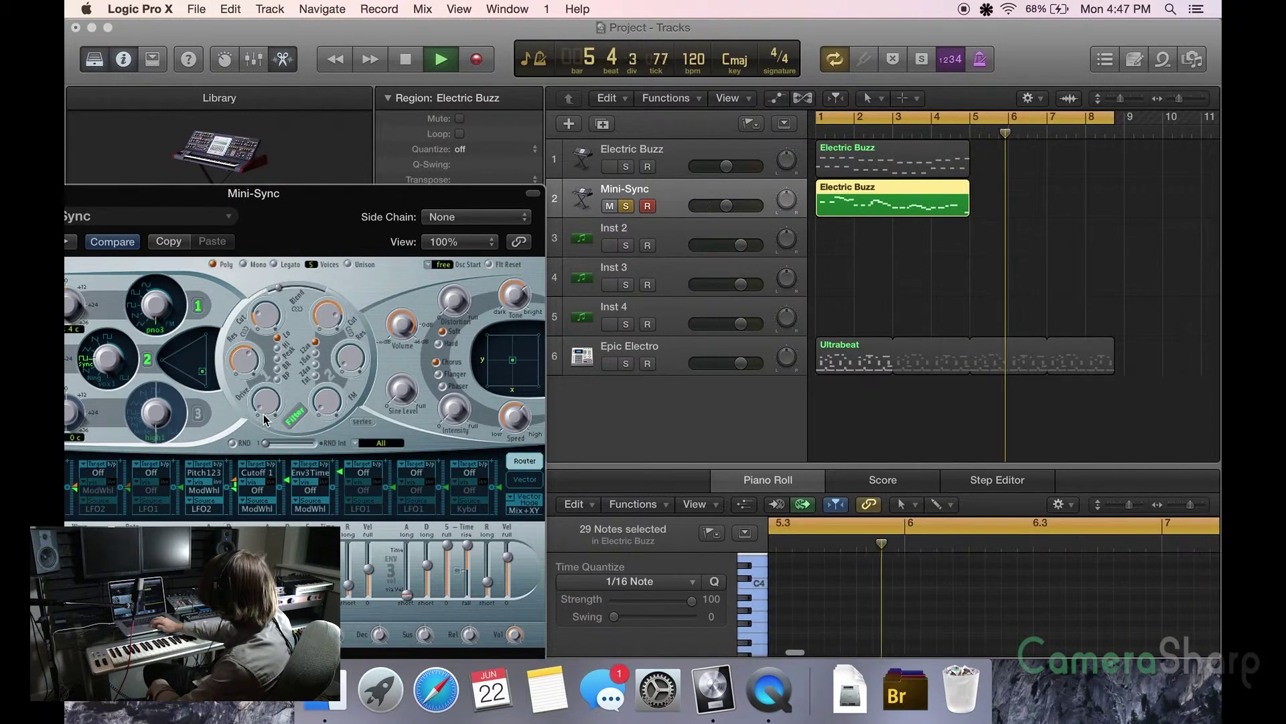
click(813, 126)
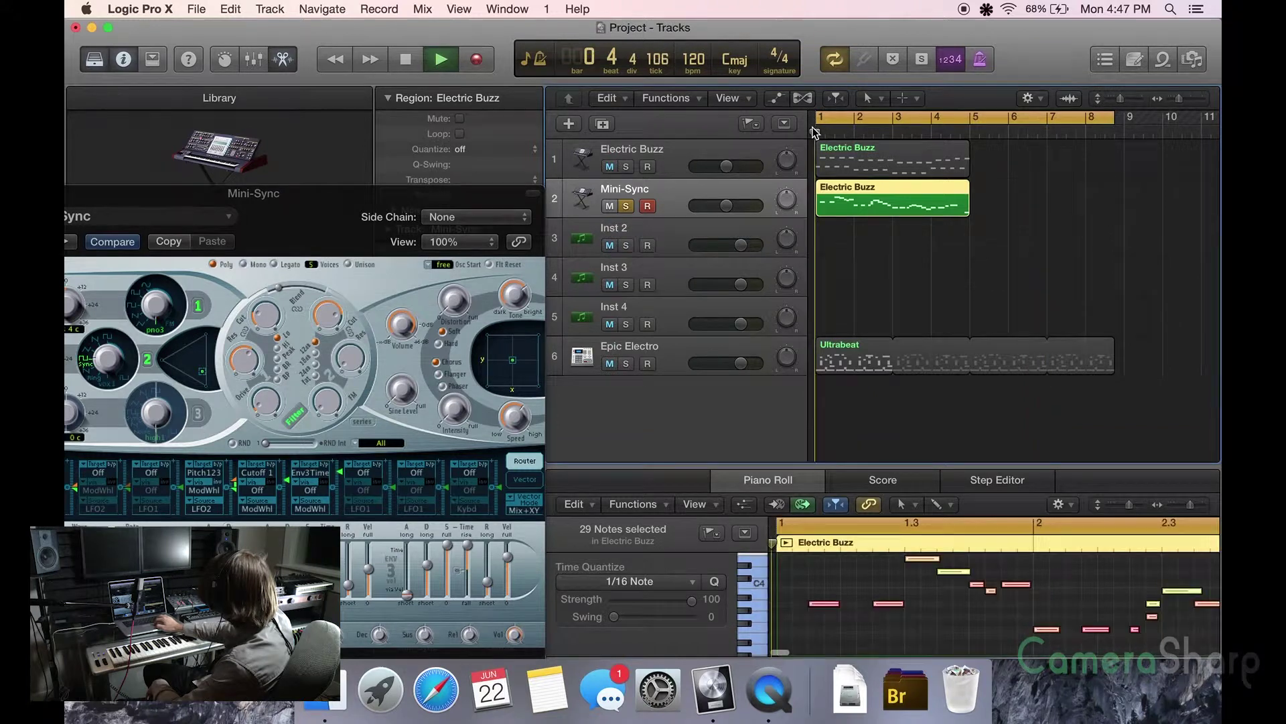
click(626, 207)
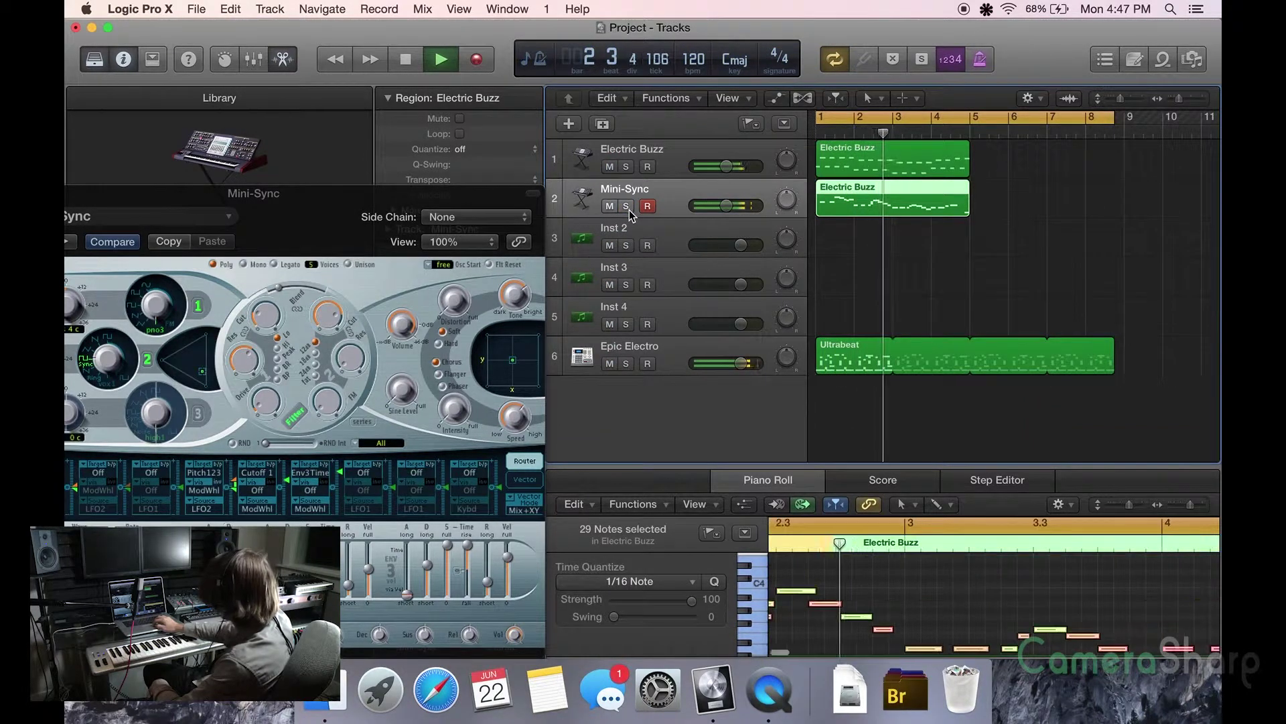
drag(261, 329, 256, 299)
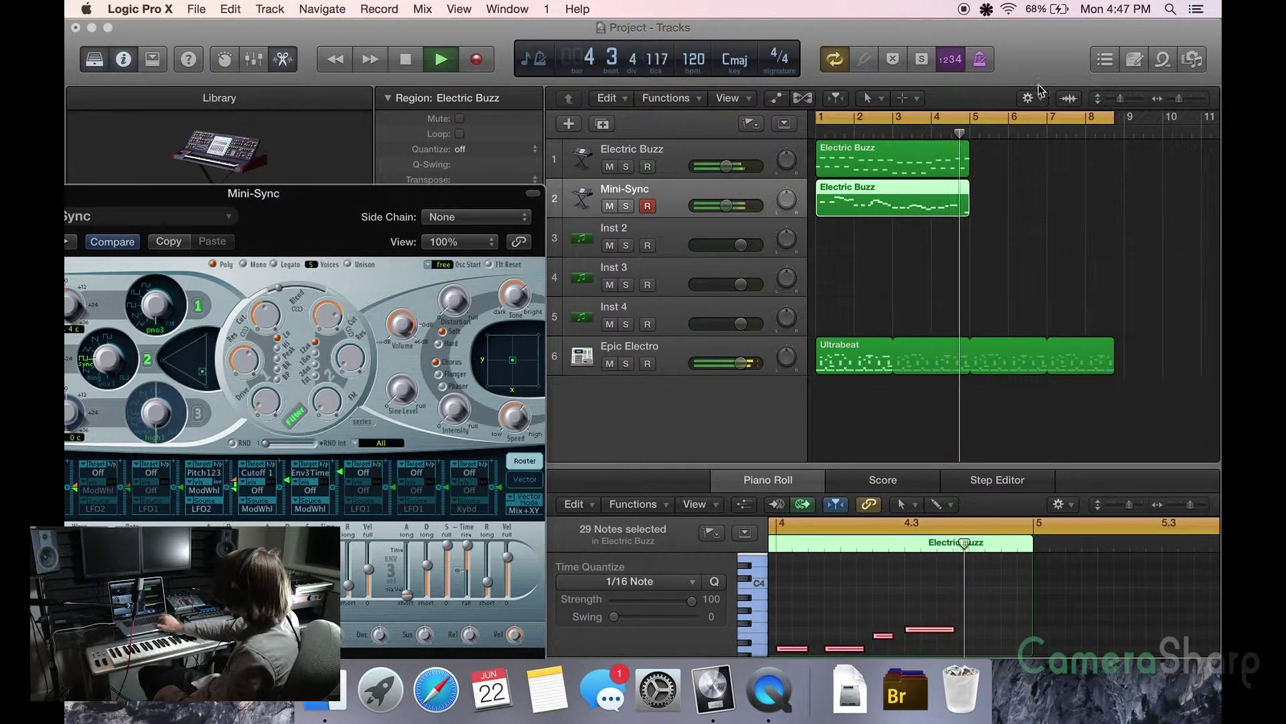
Shorten the cycle range to end at bar 5, adjust the ES2 envelope release, and stop playback.
drag(1112, 120, 970, 124)
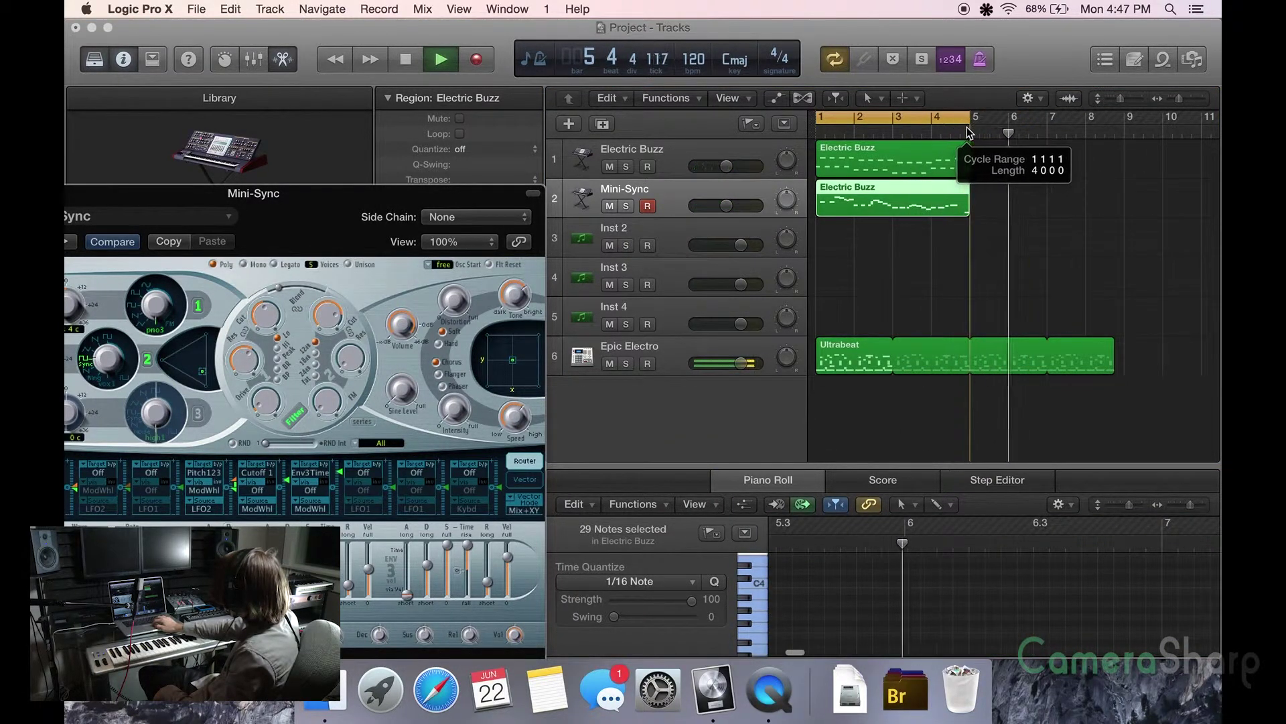
click(815, 133)
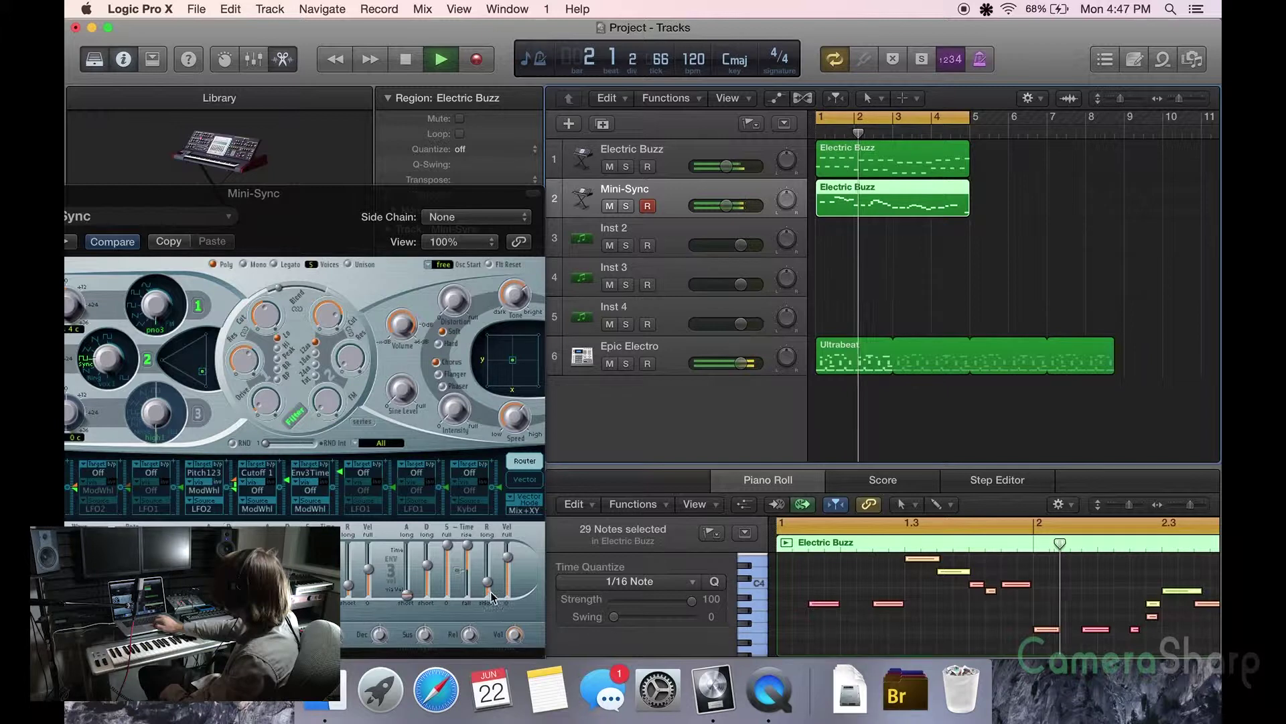
drag(488, 582, 489, 582)
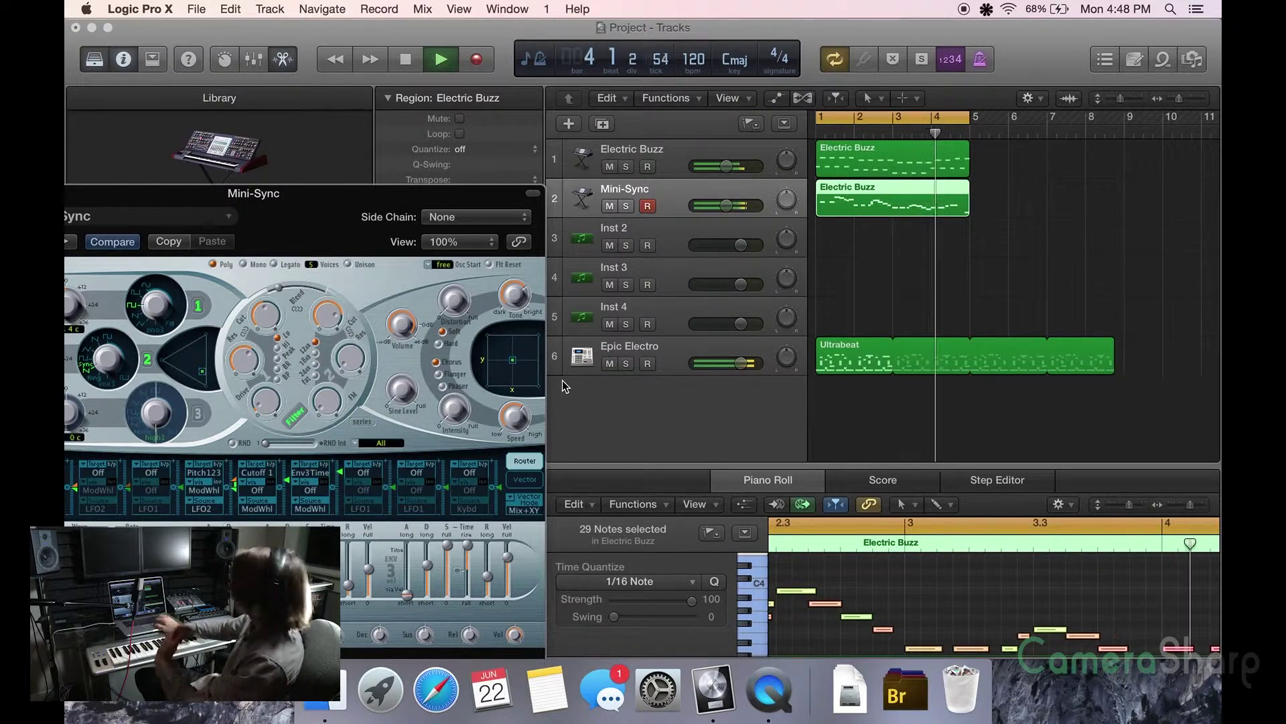
key(space)
click(894, 302)
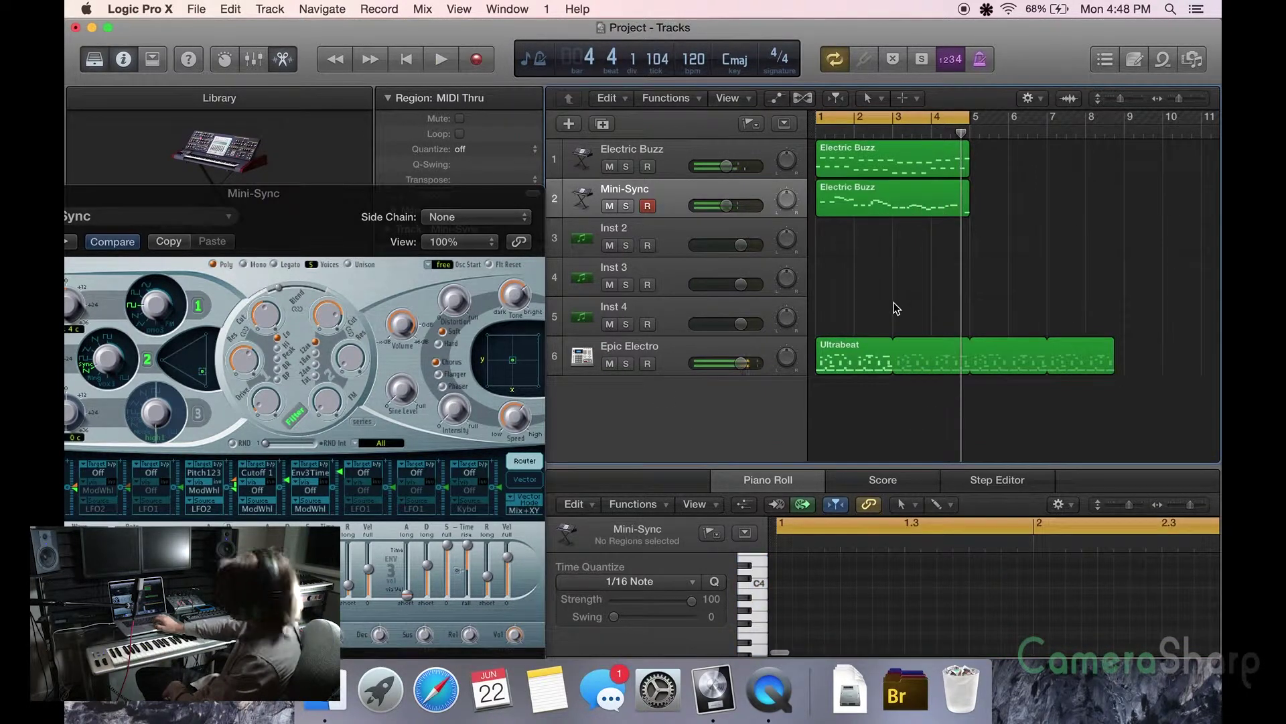